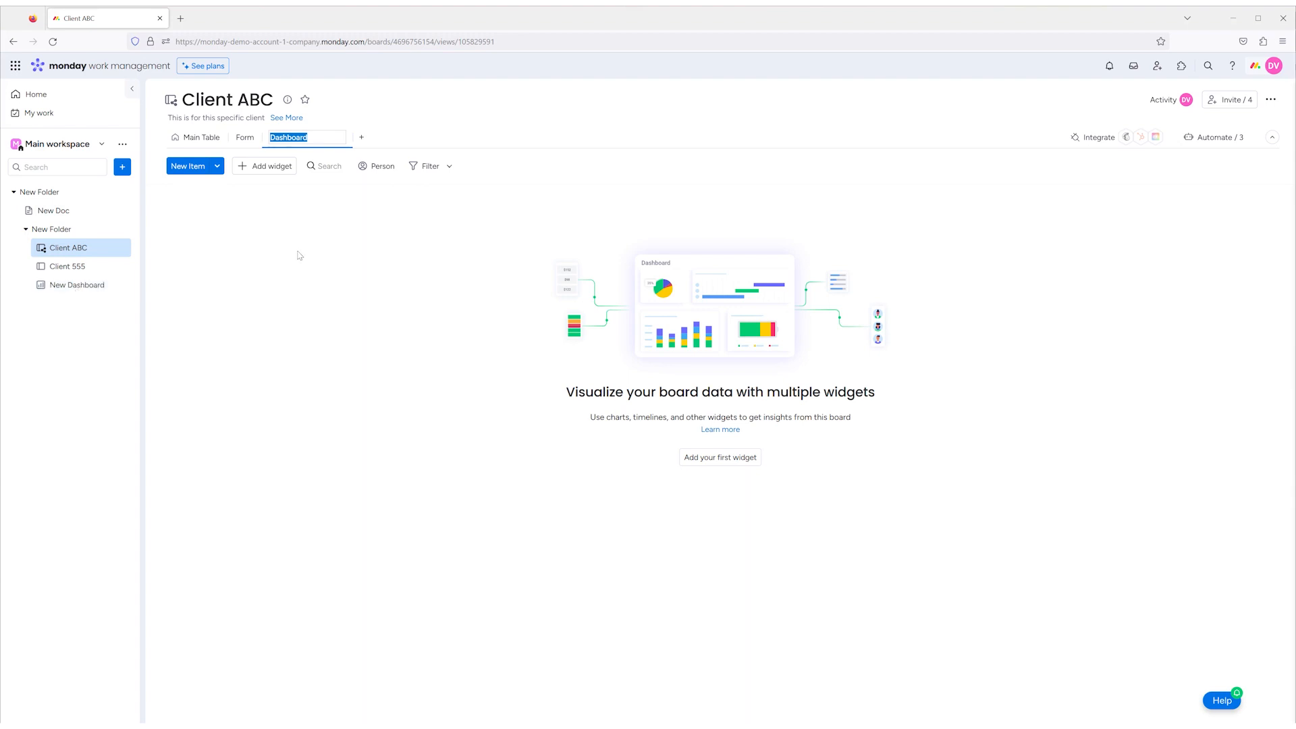
# - Keep the new Dashboard view's default name and add a Chart view to the Client ABC board, also with its default name
pyautogui.click(350, 206)
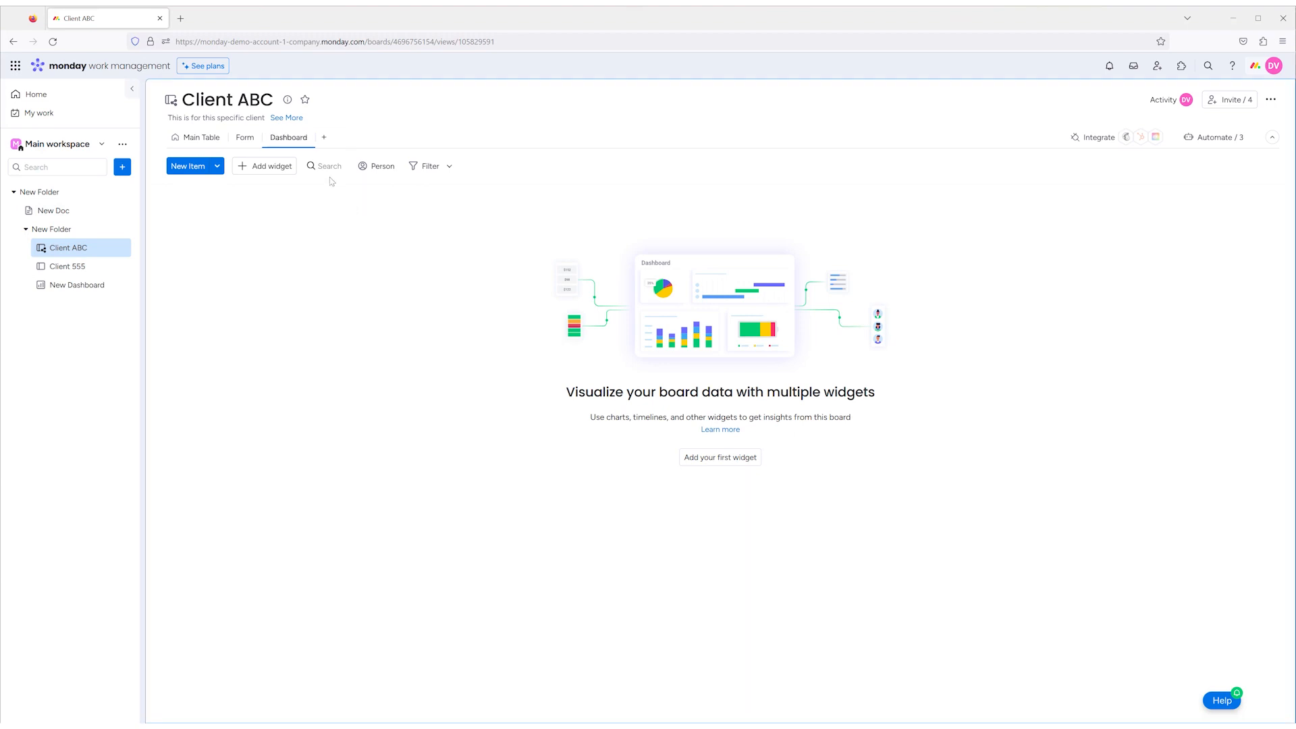
pyautogui.click(324, 137)
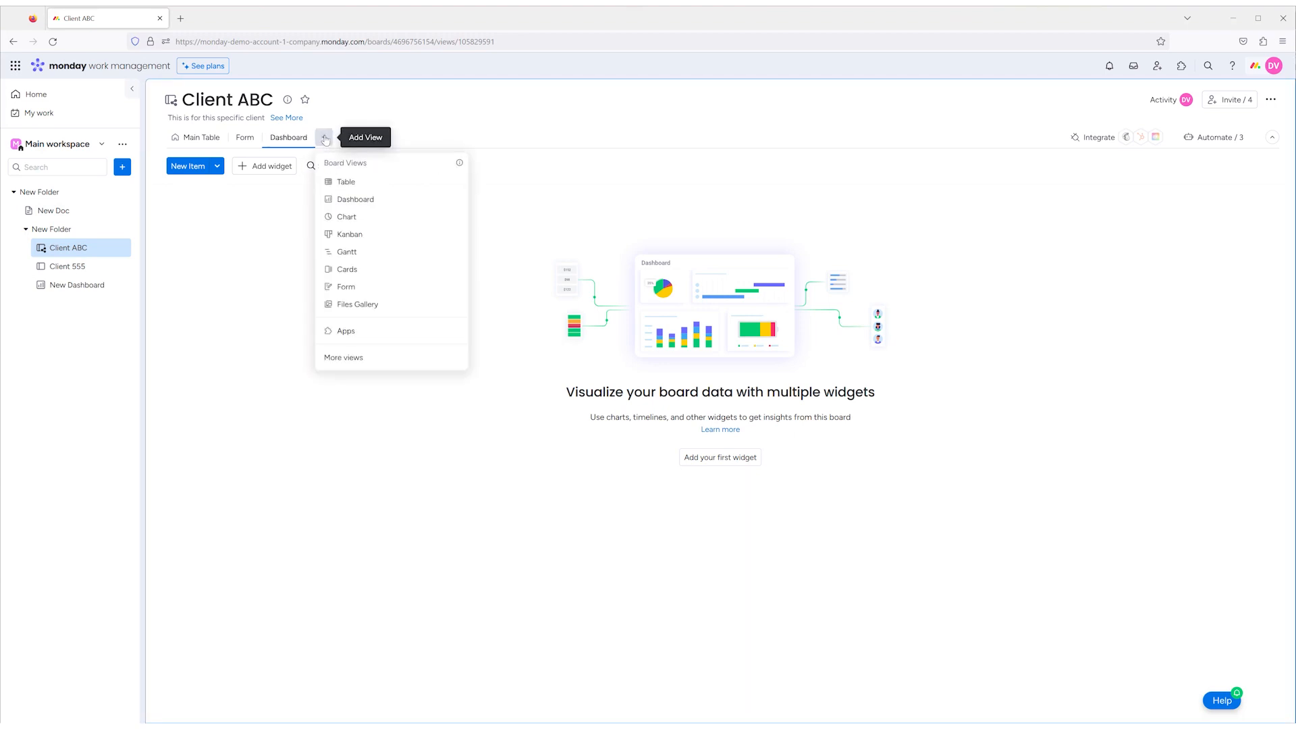
pyautogui.click(346, 217)
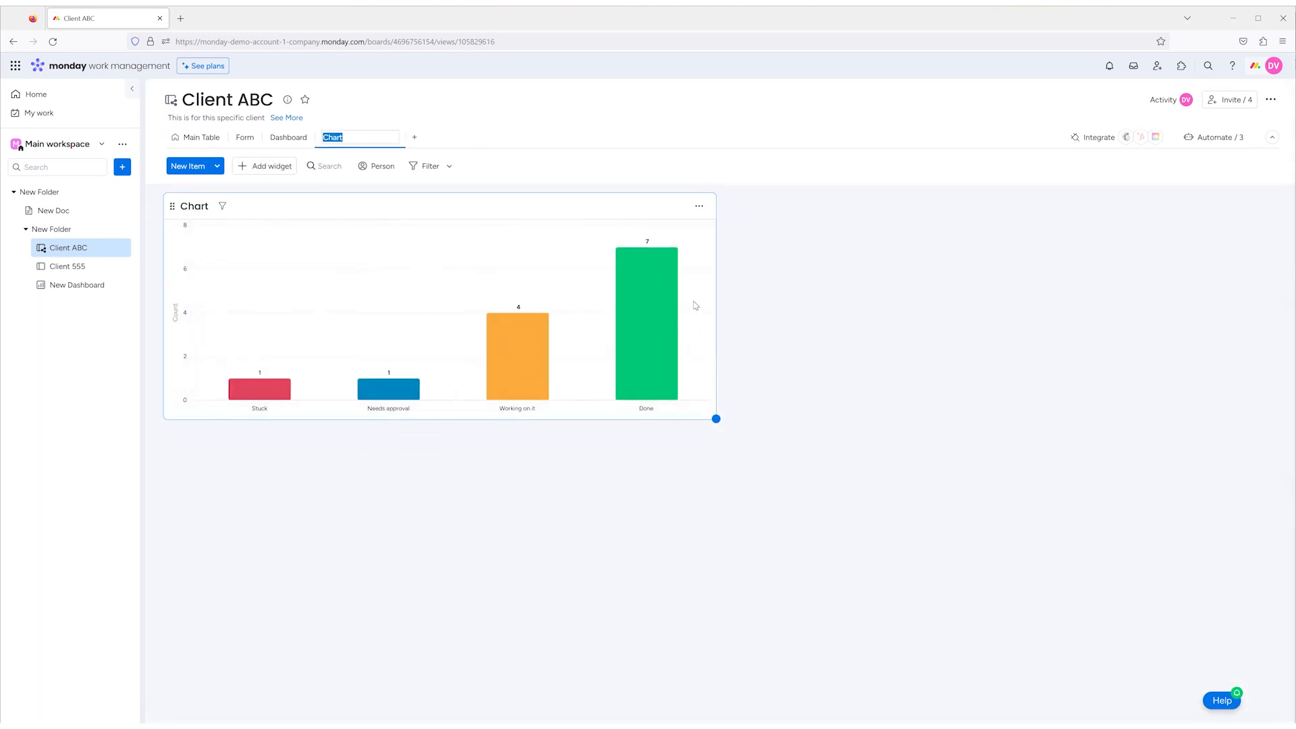
pyautogui.click(772, 210)
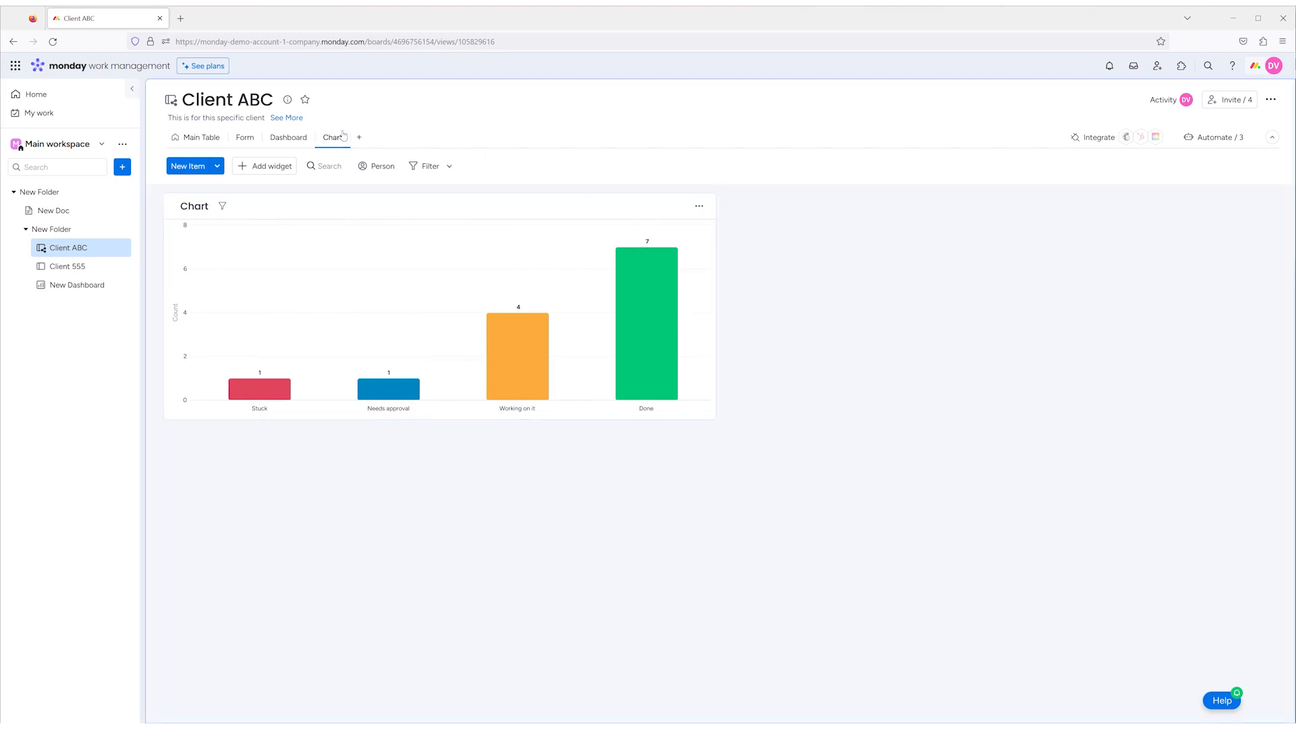
# - Delete the Chart view from the Client ABC board and return to the Dashboard view
pyautogui.click(341, 137)
pyautogui.click(369, 263)
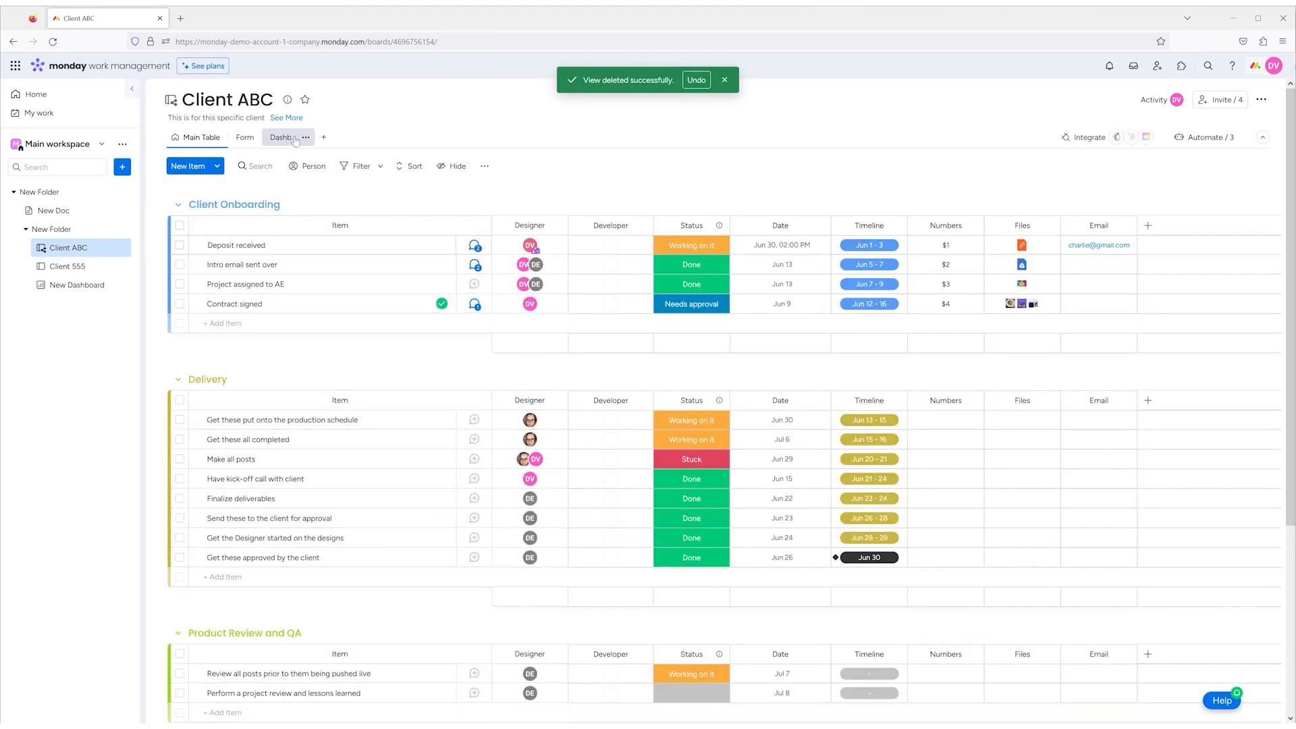
pyautogui.click(294, 139)
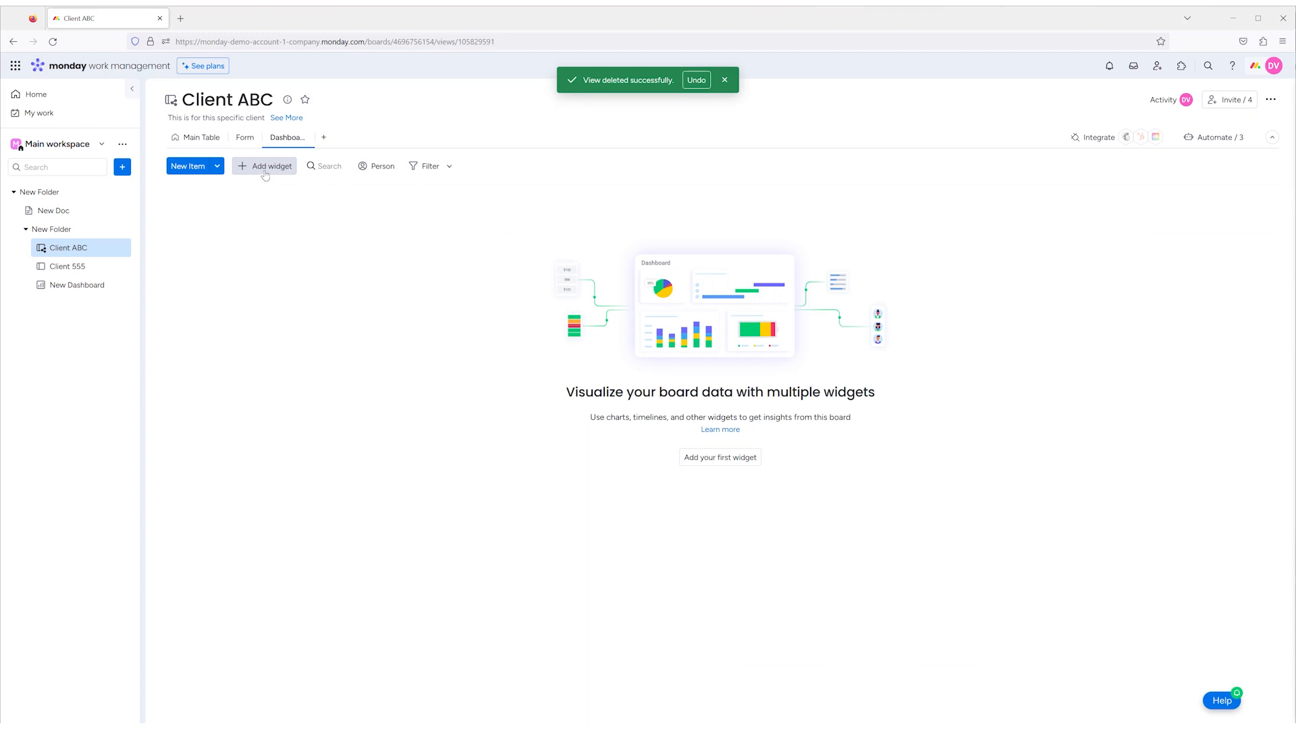
# - Open the full Widgets Center and look through the available widgets in every category, from Recommended to Marketplace apps
pyautogui.click(265, 170)
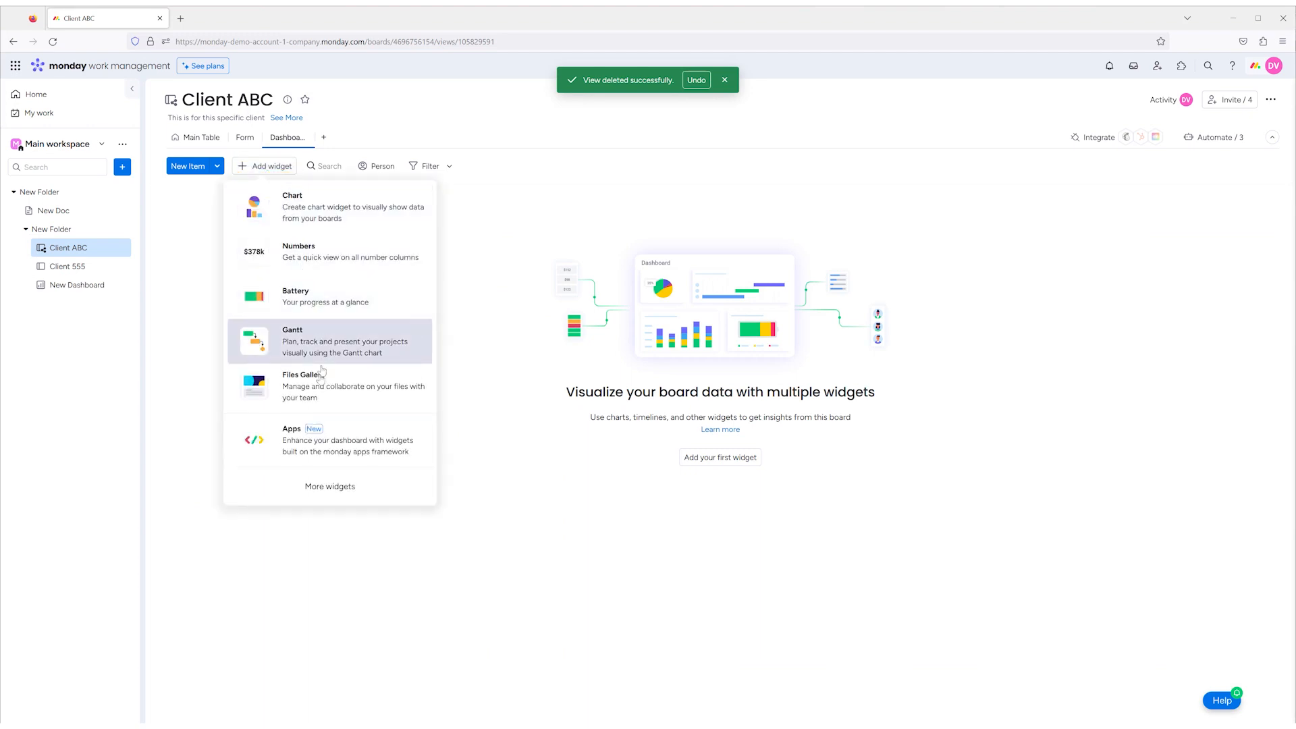
pyautogui.click(337, 492)
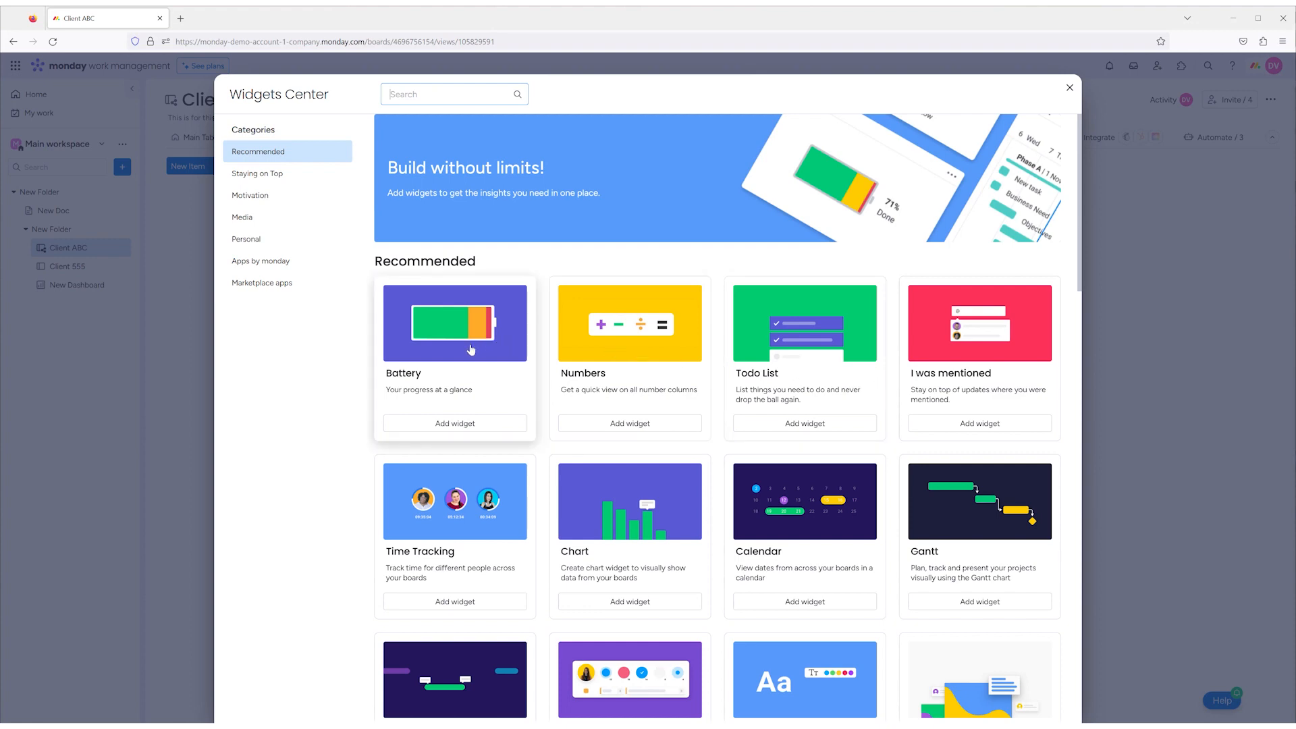
pyautogui.scroll(-6, 471, 349)
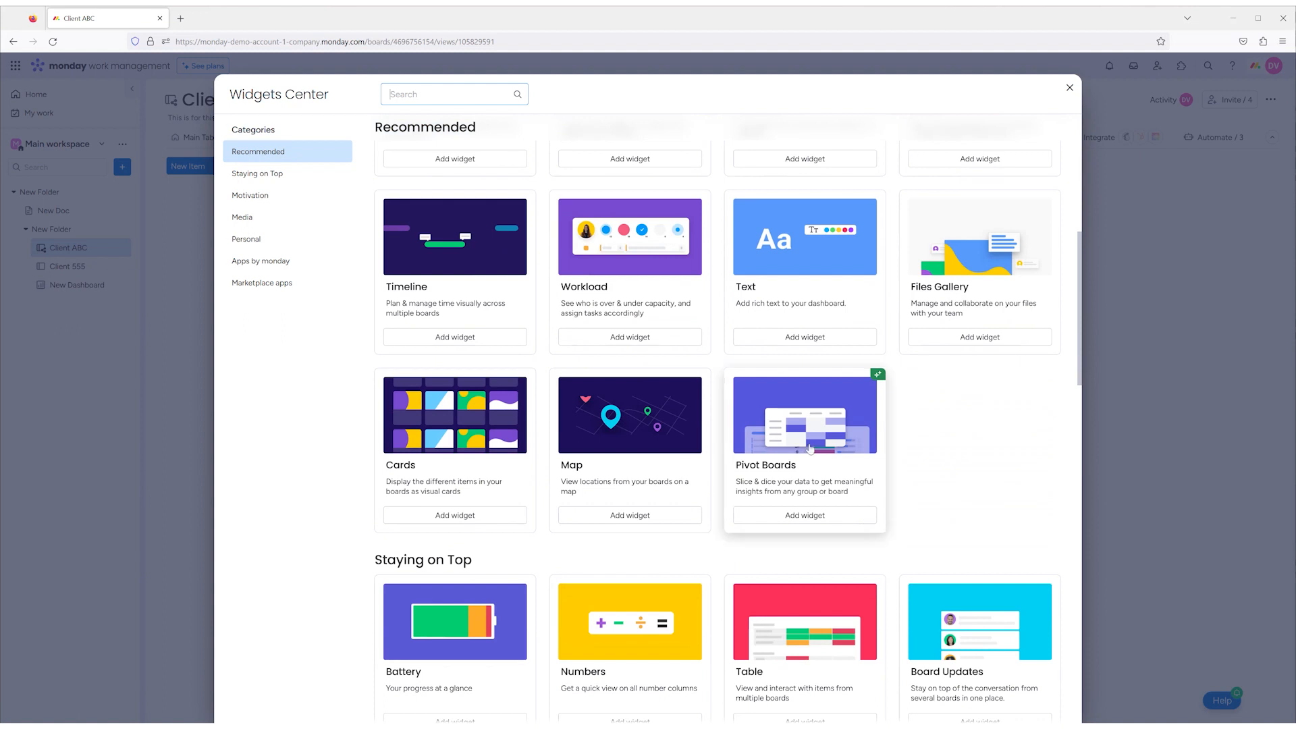
pyautogui.moveTo(880, 380)
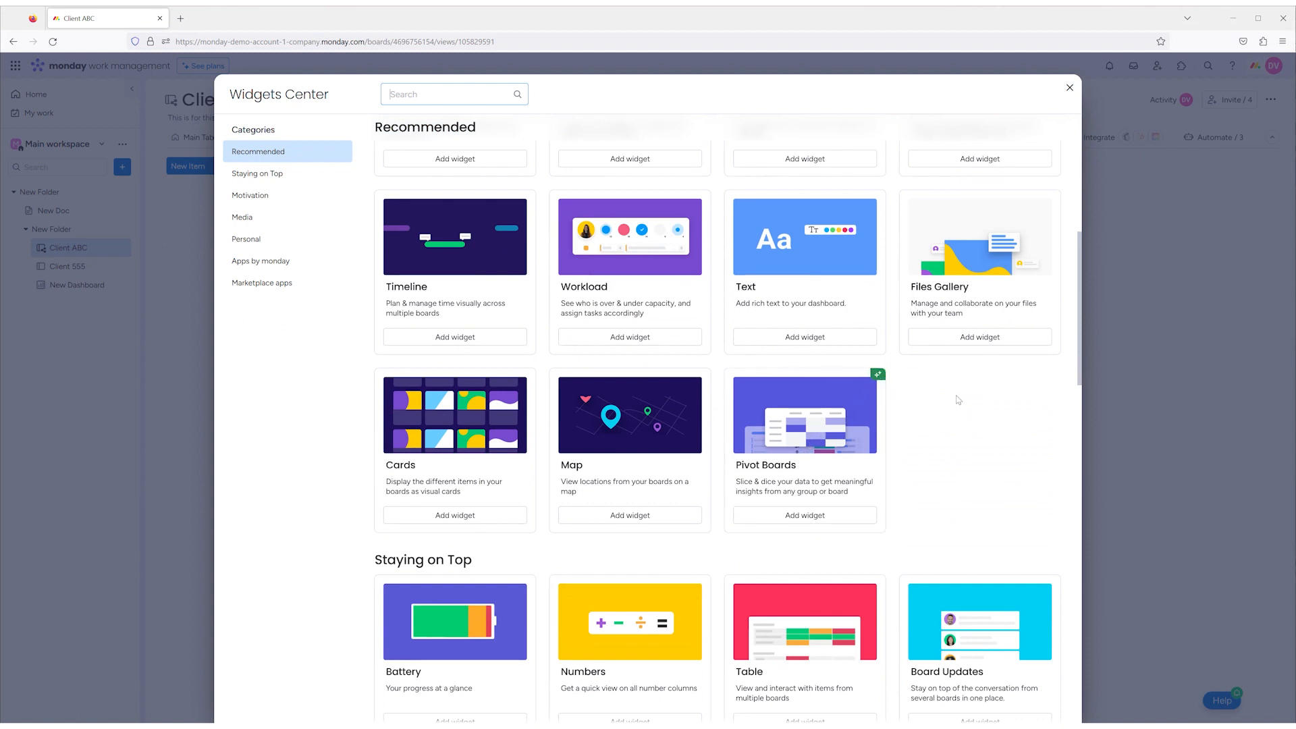
pyautogui.scroll(-3, 958, 400)
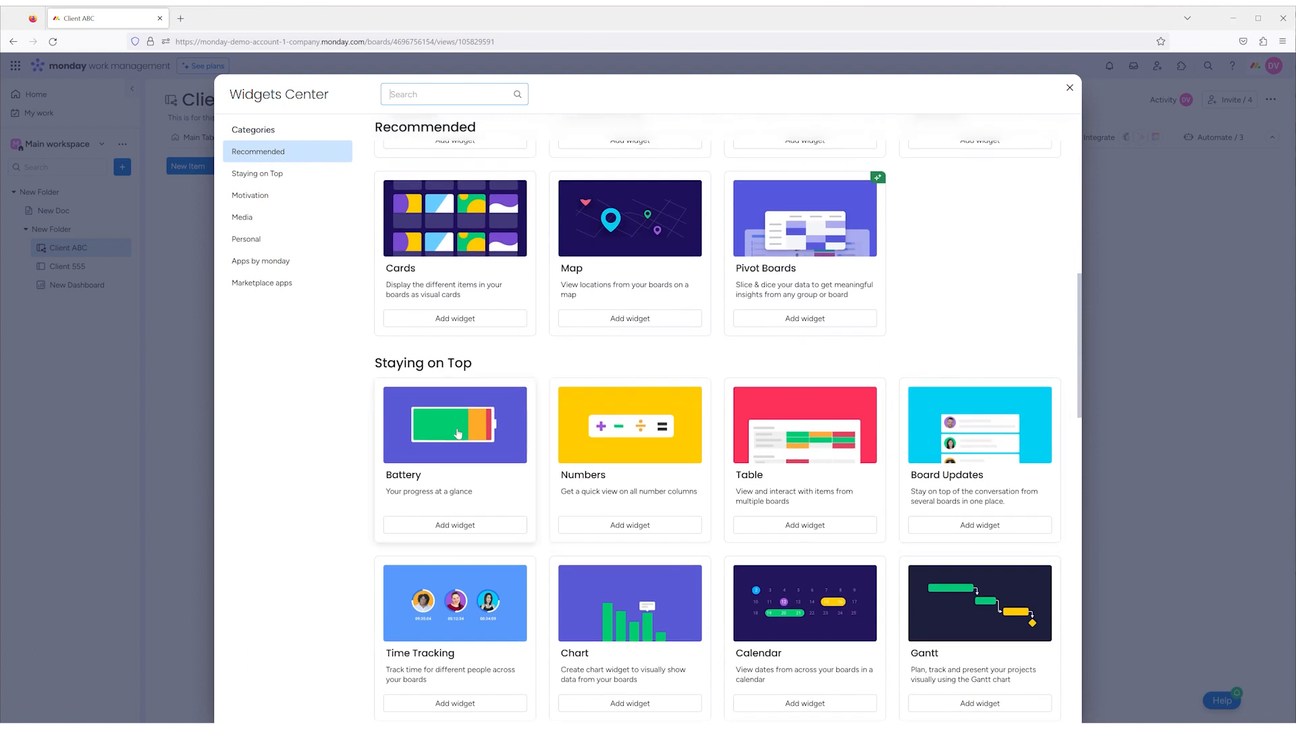
pyautogui.scroll(-1, 612, 450)
pyautogui.scroll(-1, 613, 450)
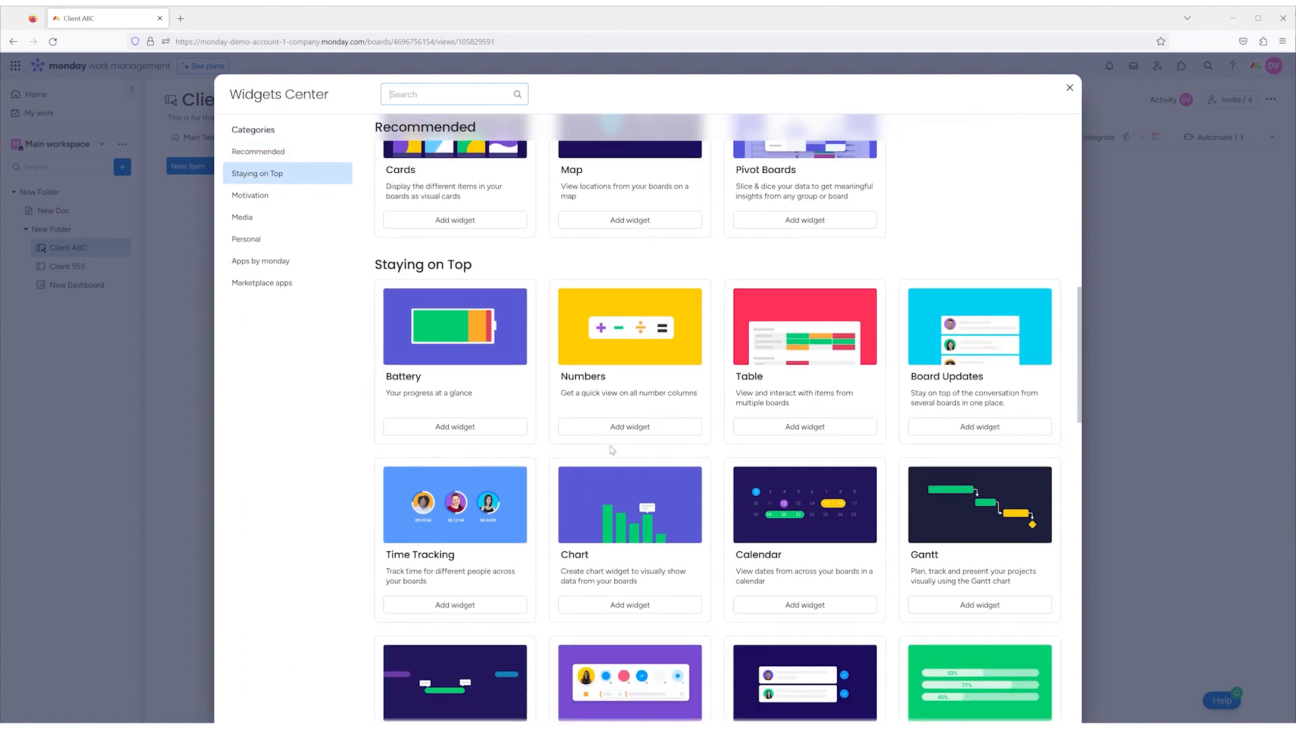
pyautogui.scroll(-1, 612, 451)
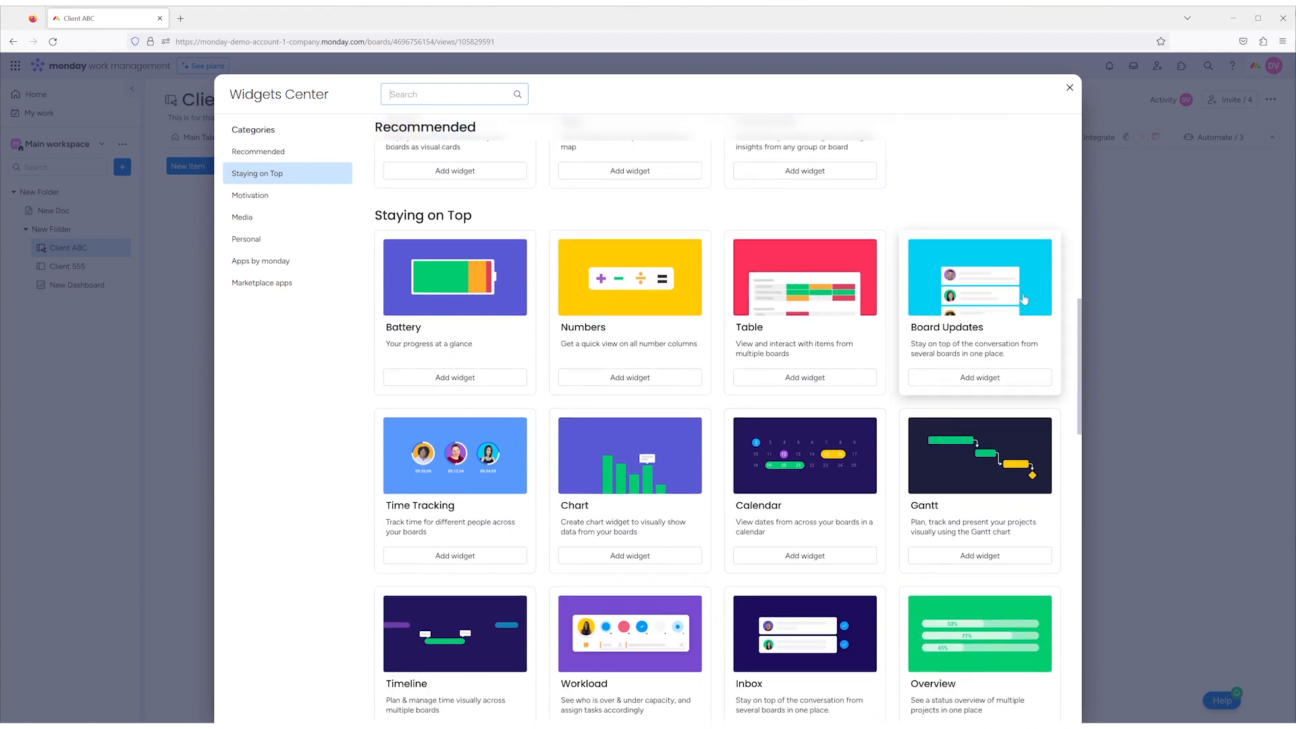
pyautogui.scroll(-5, 703, 531)
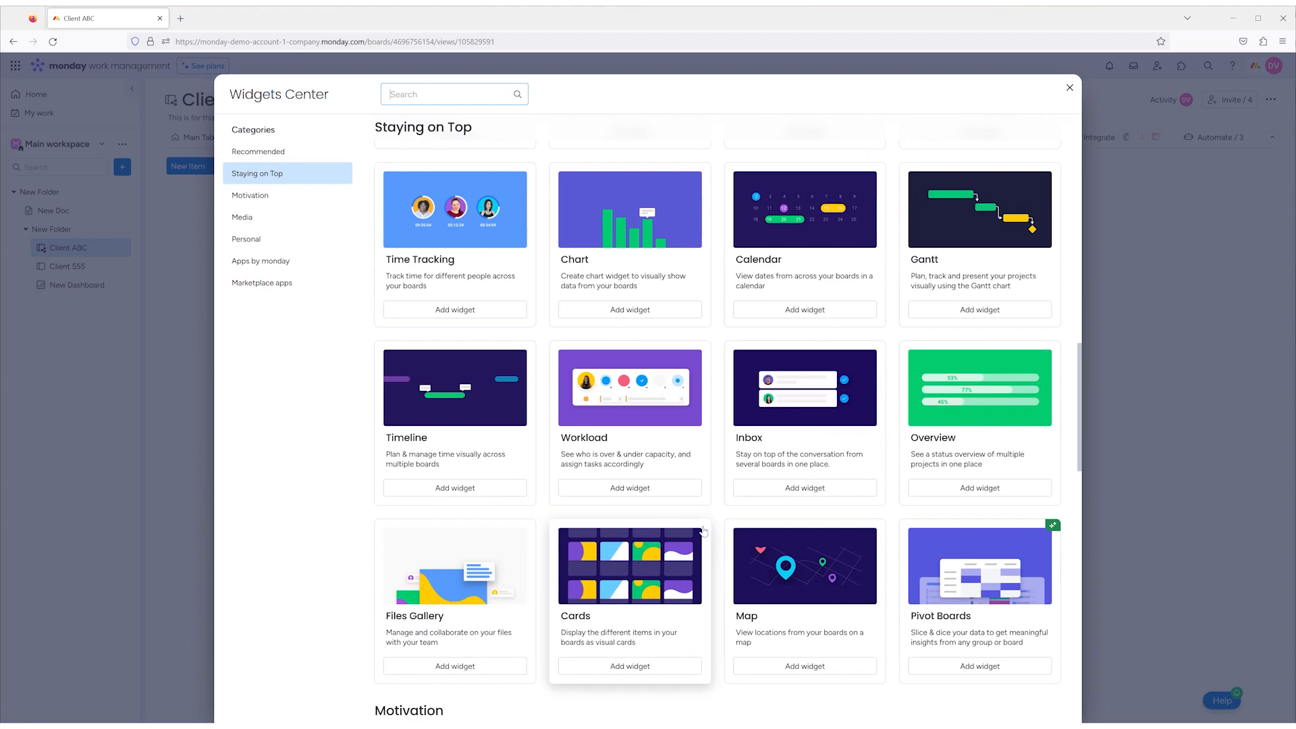
pyautogui.scroll(-3, 722, 521)
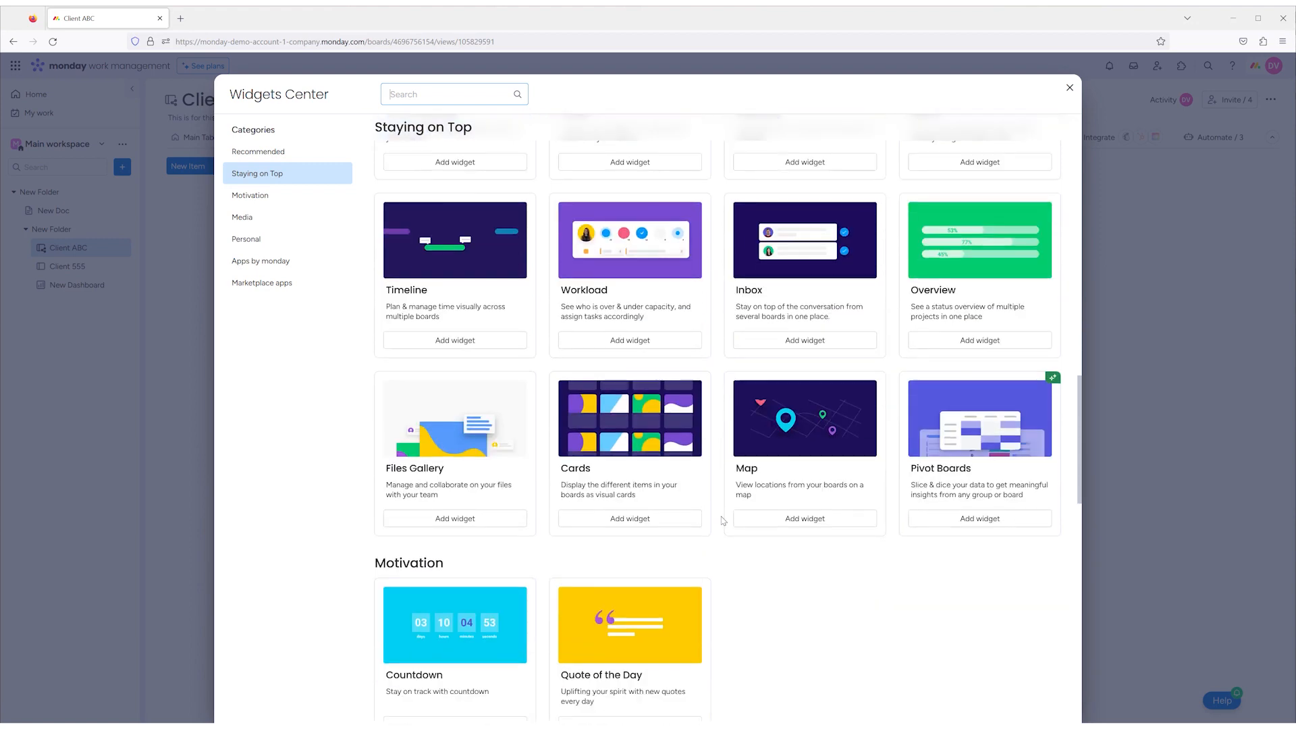
pyautogui.scroll(-3, 722, 521)
pyautogui.scroll(-3, 803, 494)
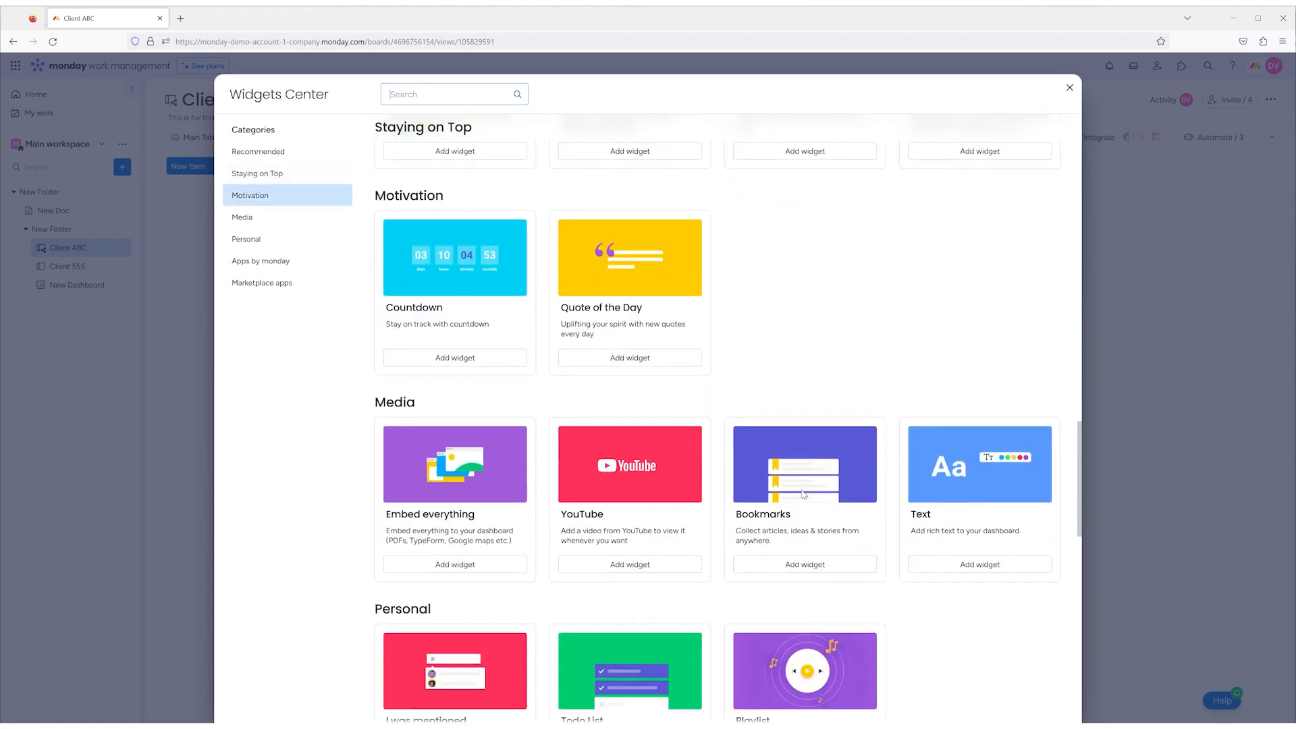
pyautogui.scroll(-5, 803, 494)
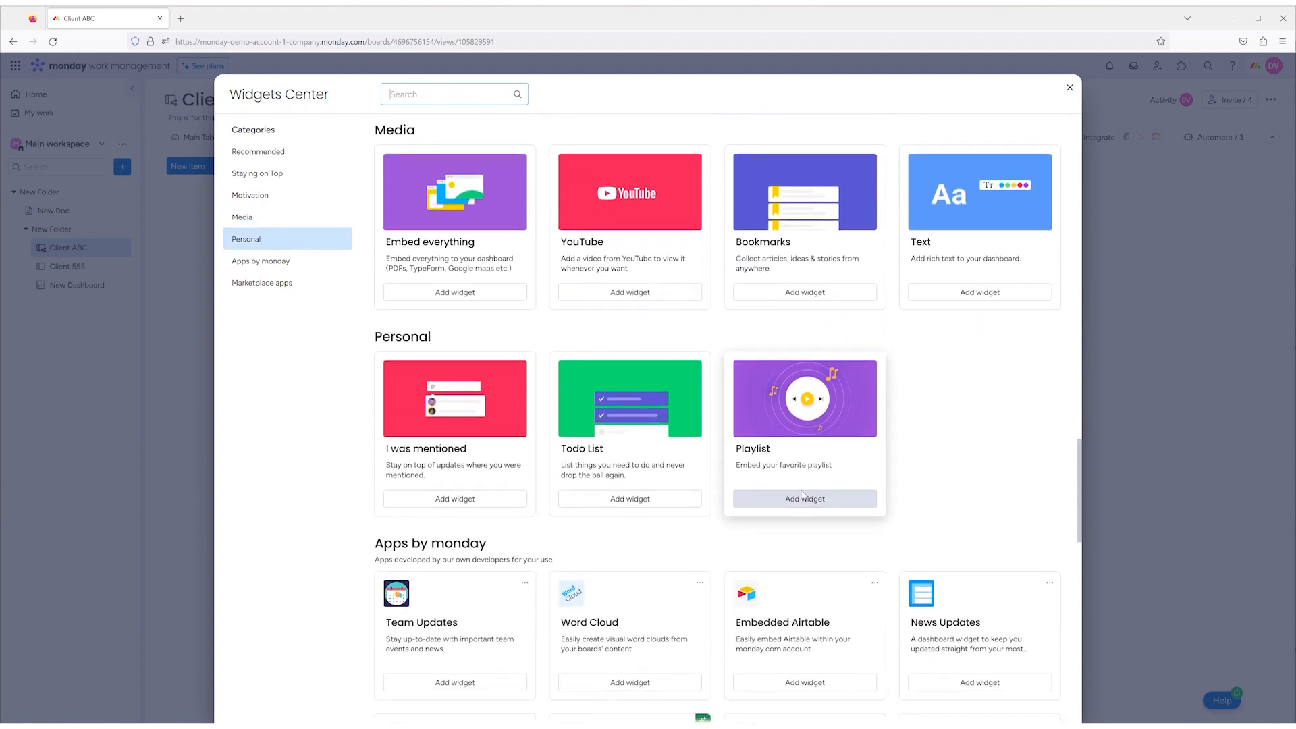
pyautogui.scroll(-3, 802, 495)
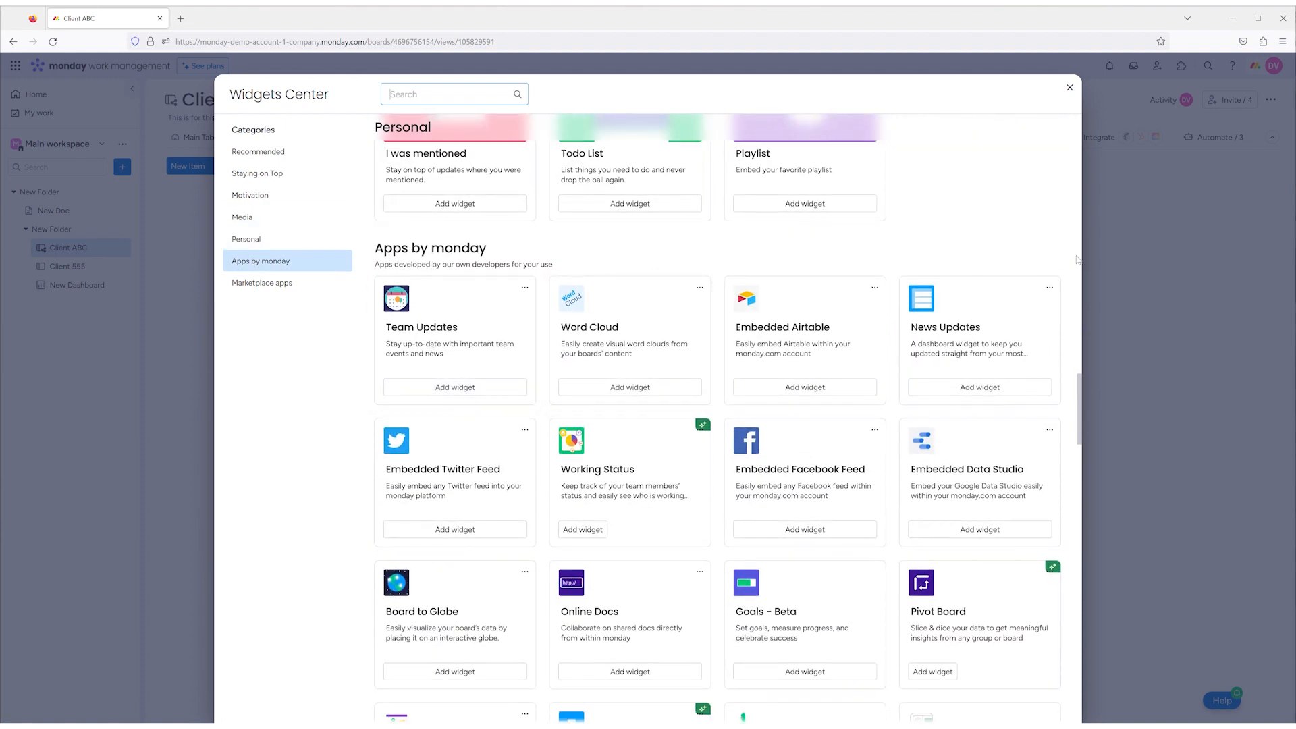
pyautogui.scroll(-1, 1073, 261)
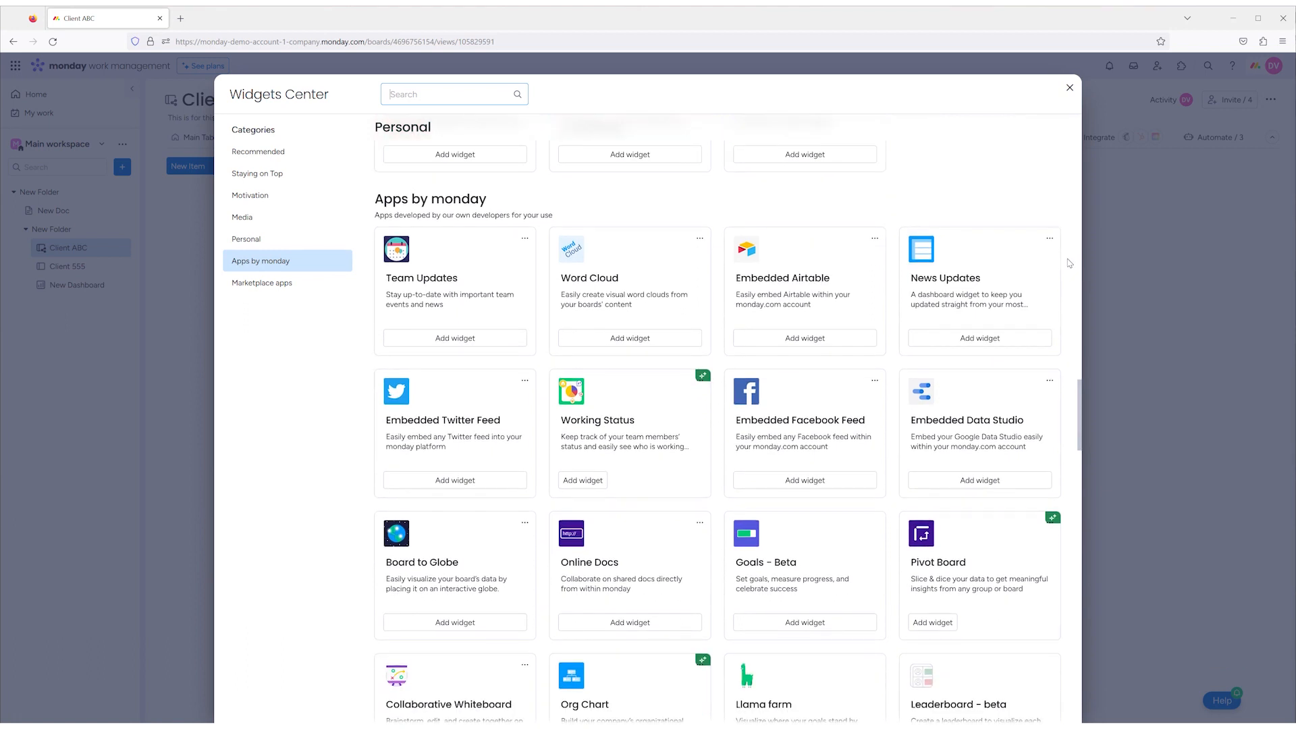
pyautogui.scroll(-6, 1070, 263)
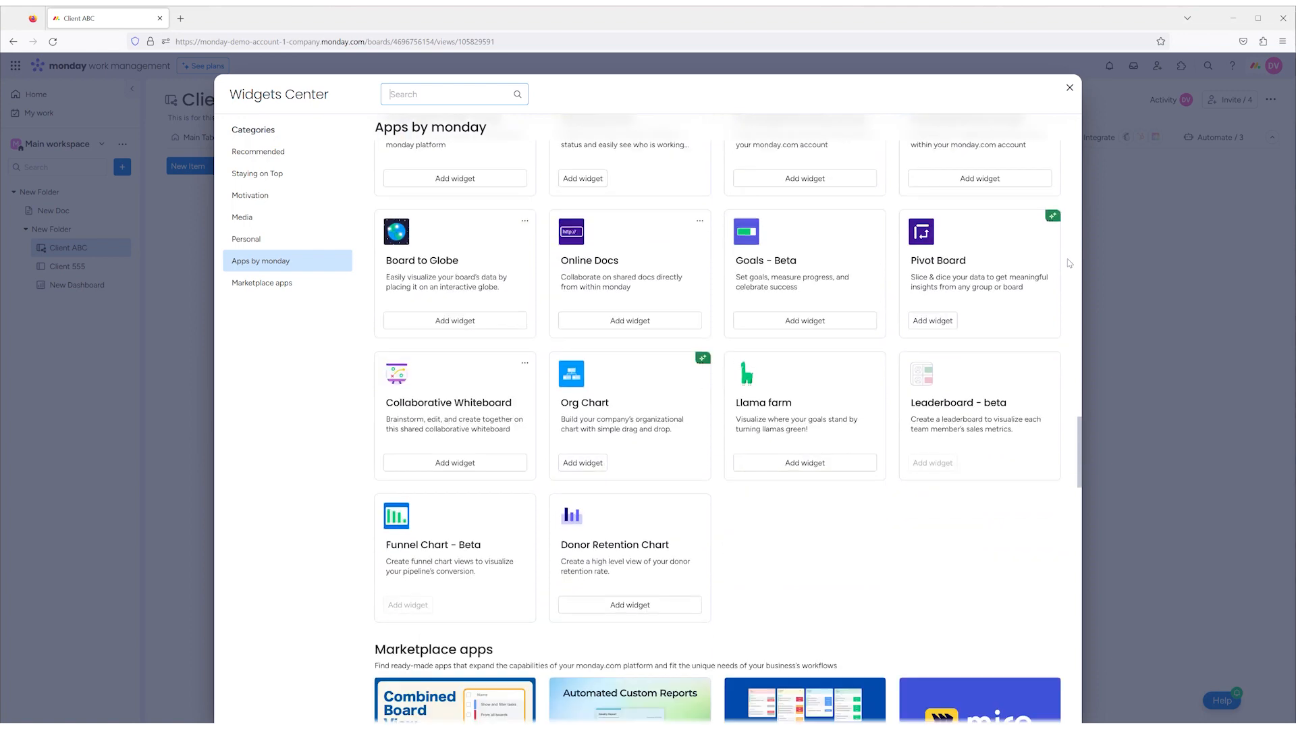
pyautogui.scroll(-5, 1069, 263)
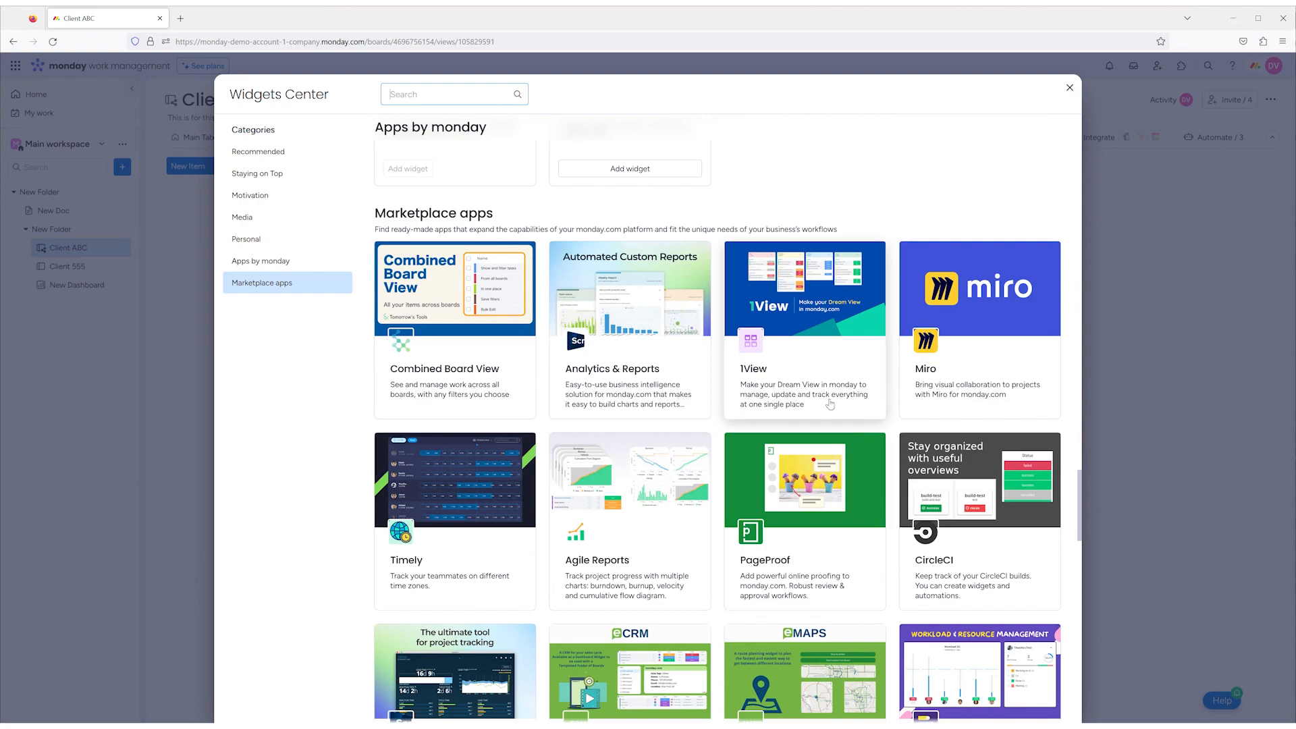
pyautogui.scroll(10, 722, 408)
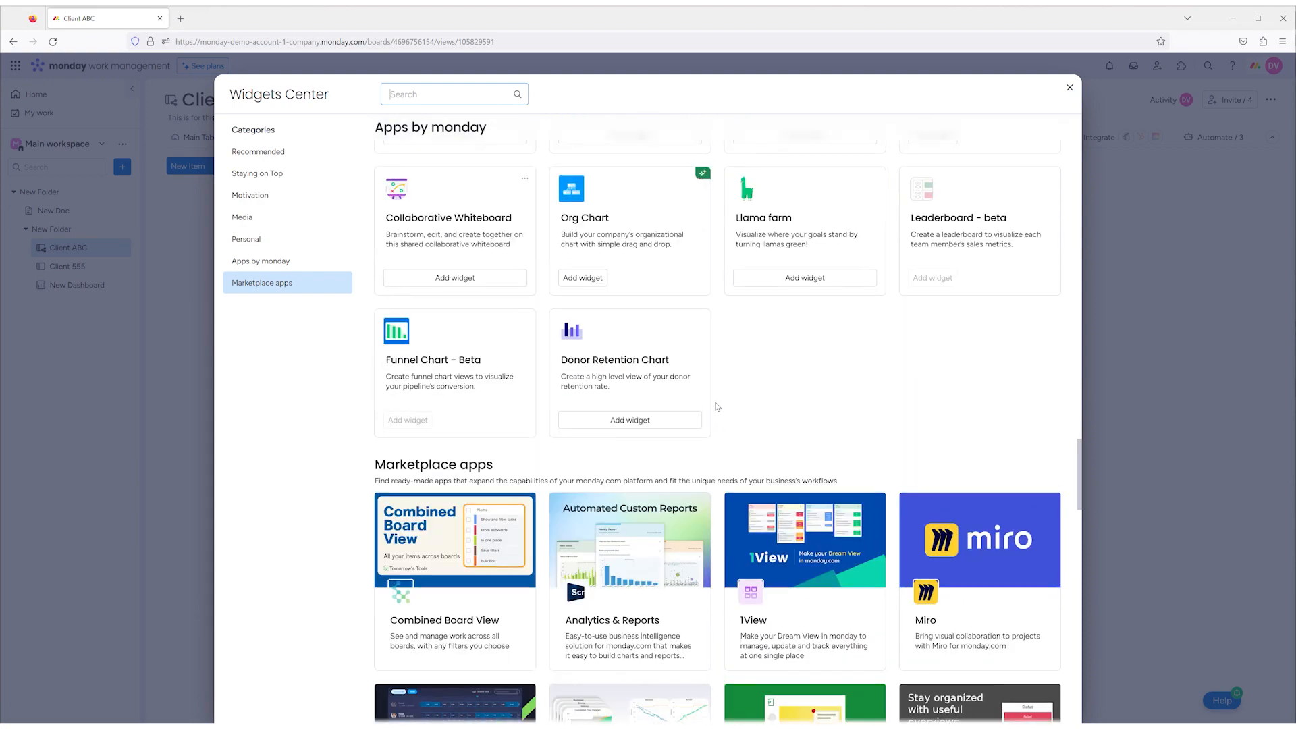
pyautogui.scroll(15, 718, 407)
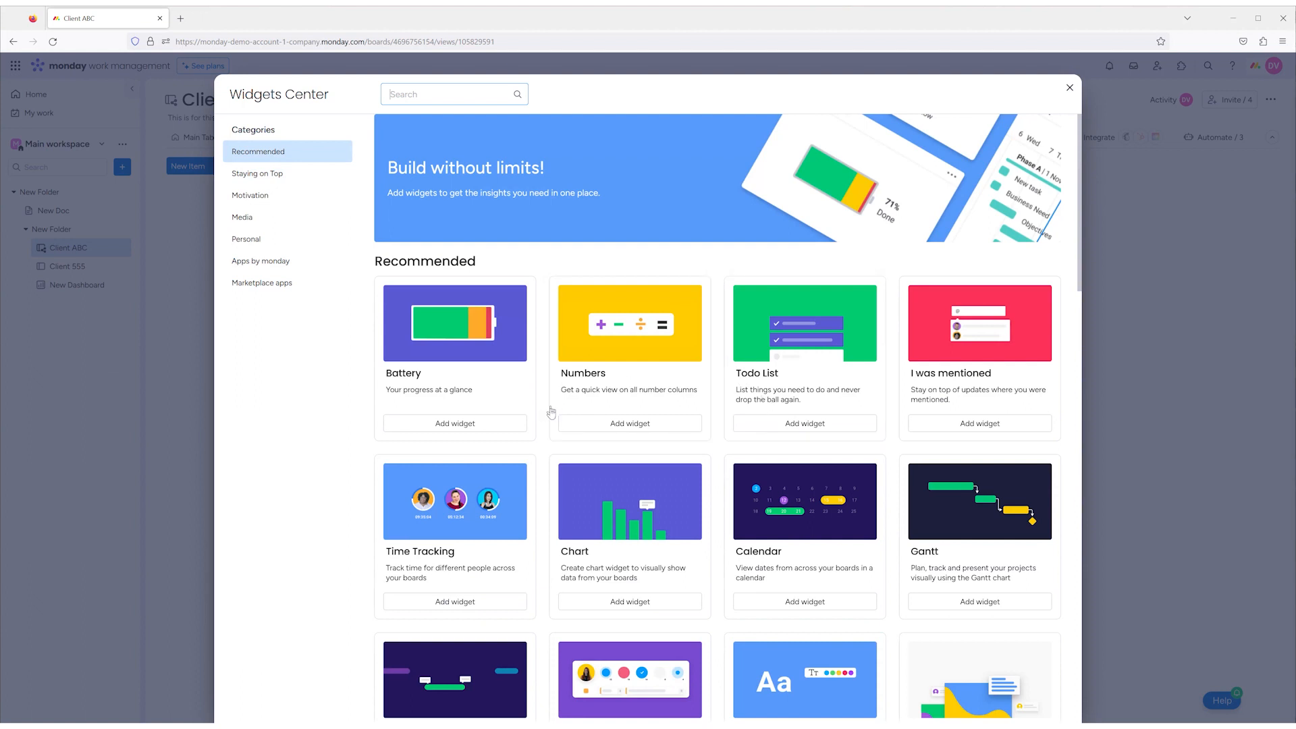
# - Add the recommended Battery widget to the dashboard and open its settings
pyautogui.click(493, 426)
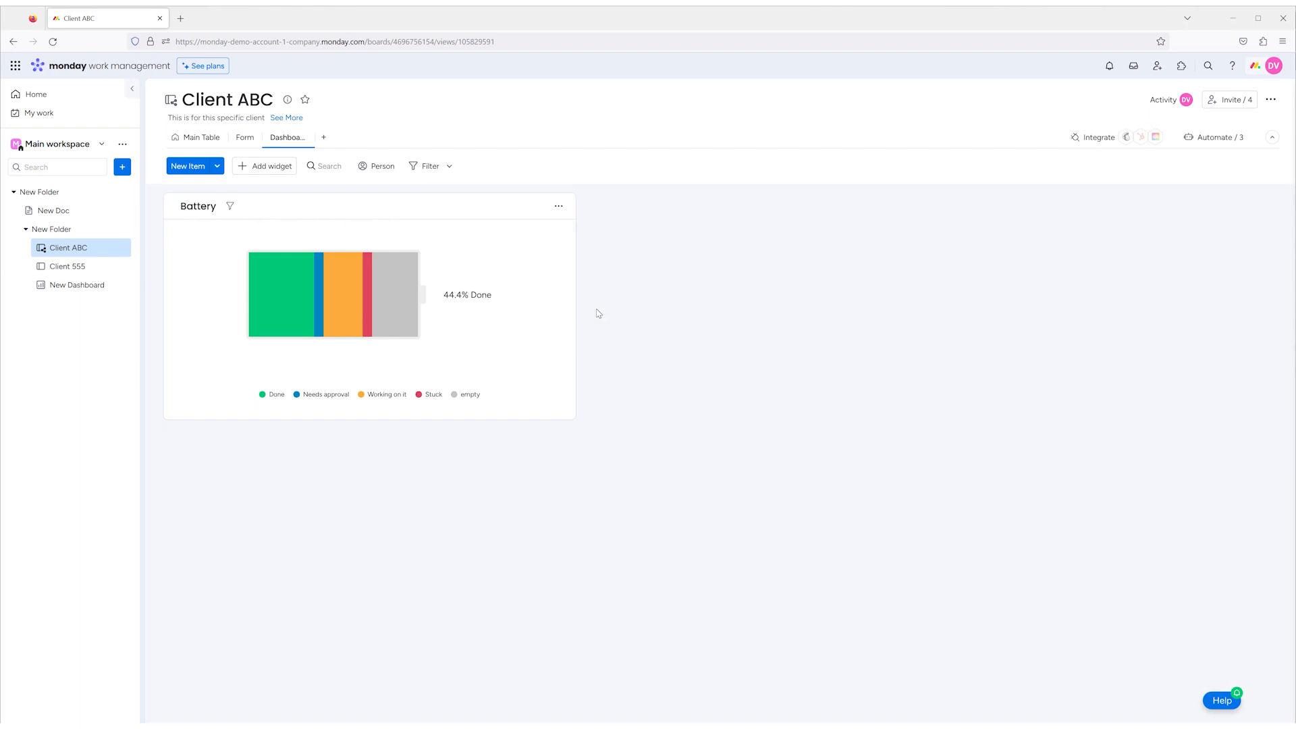
pyautogui.click(559, 205)
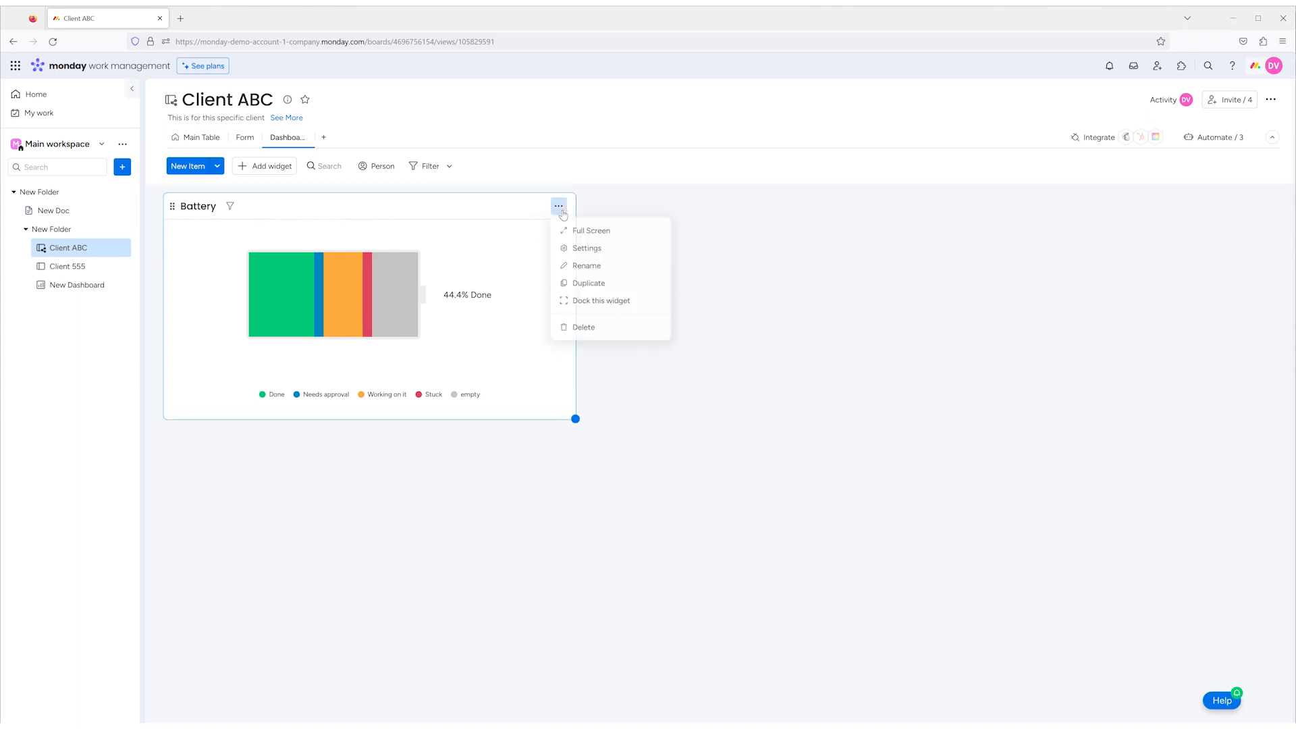
pyautogui.click(587, 251)
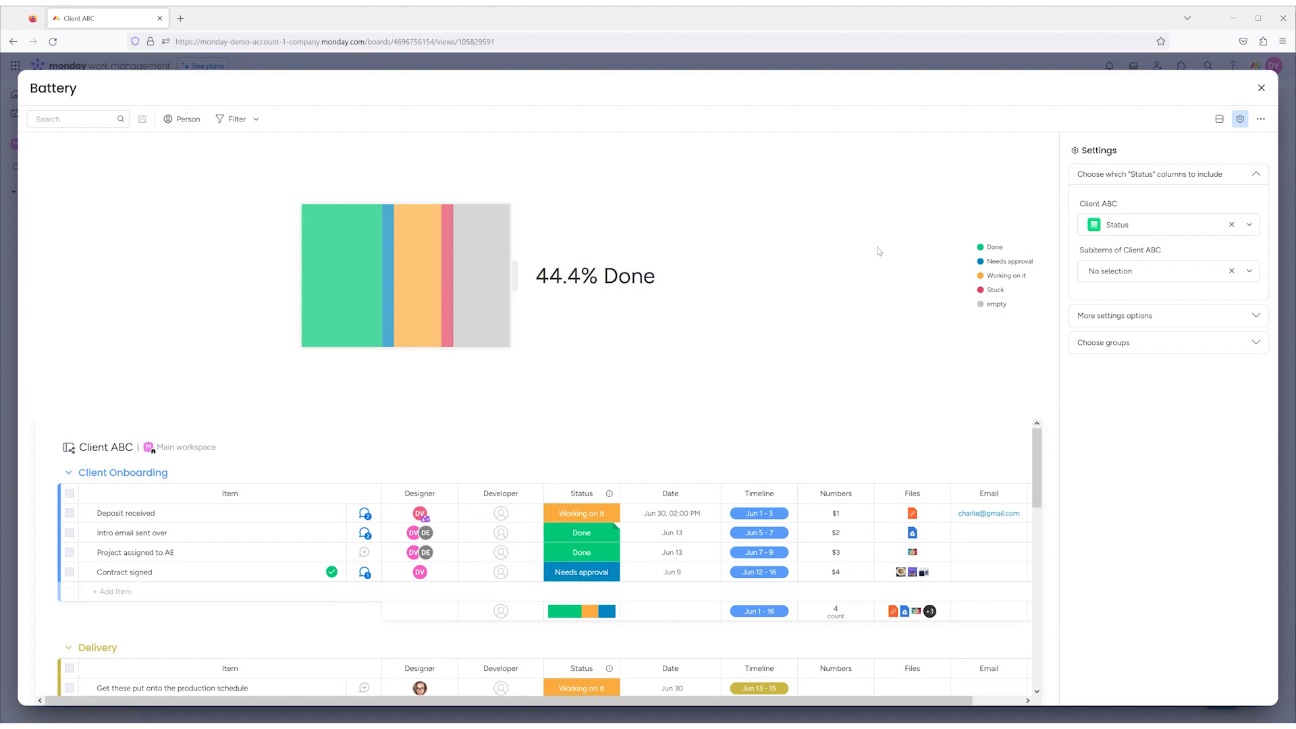
# - Check which status columns the Battery widget can include for Client ABC and its subitems
pyautogui.click(1156, 229)
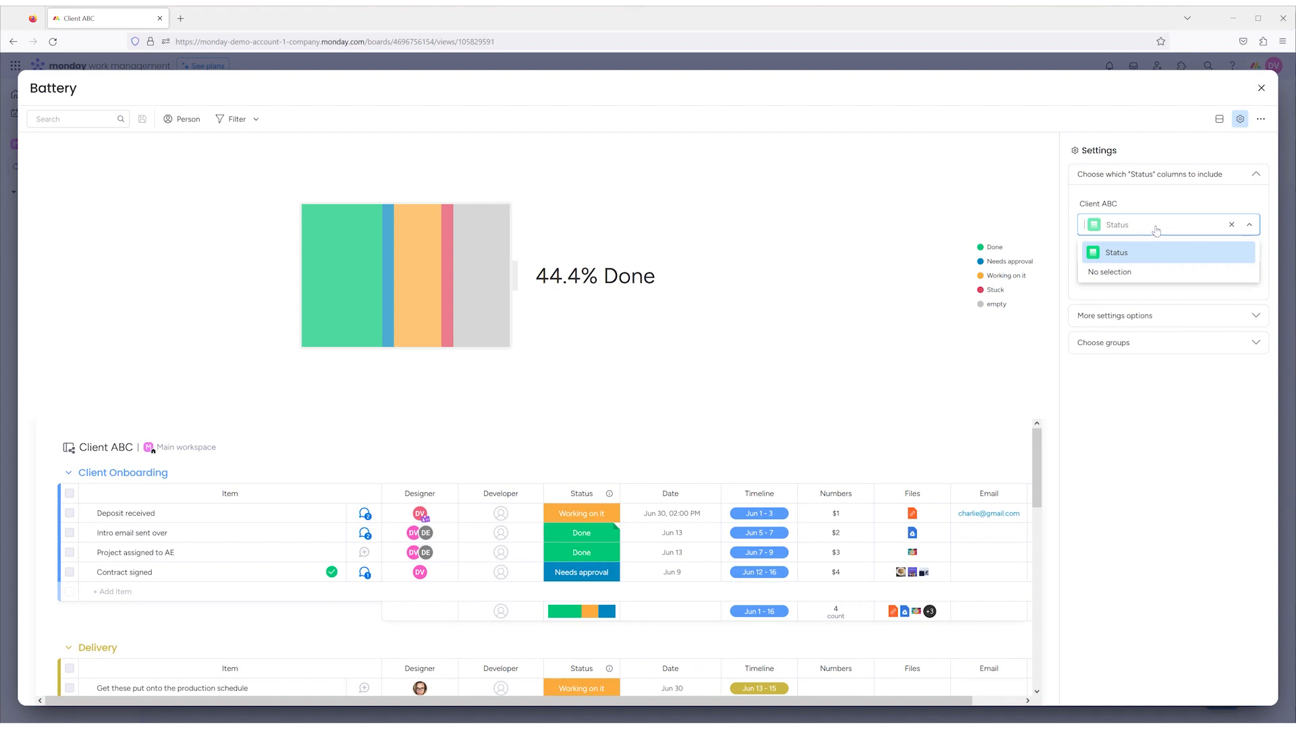
pyautogui.click(1158, 222)
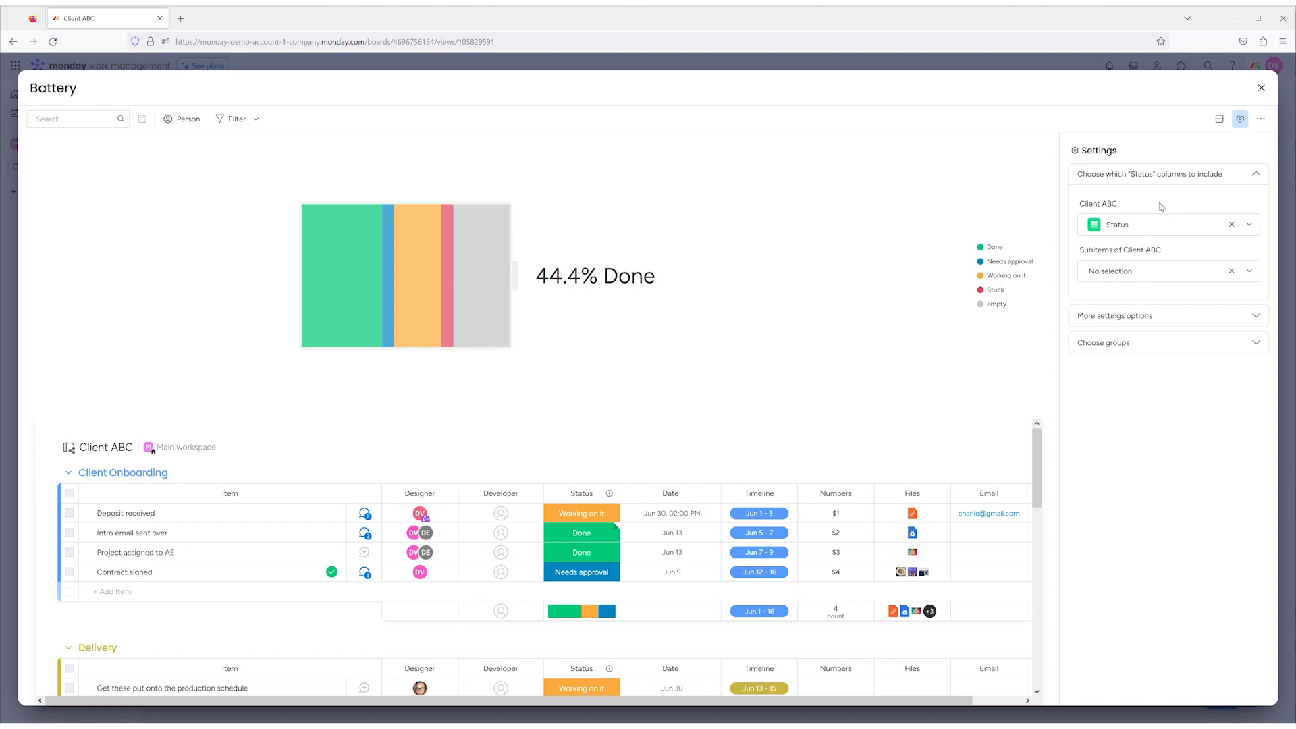
pyautogui.click(1149, 271)
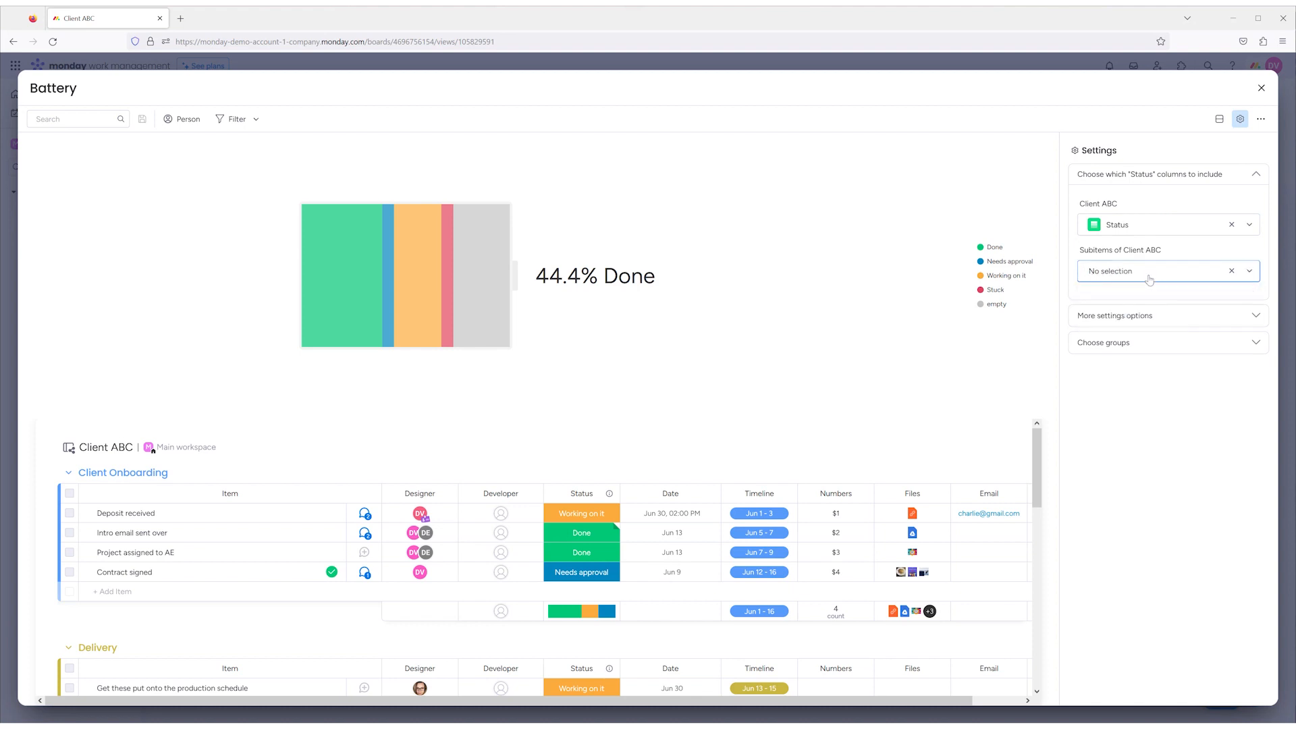
# - Try weighting the Client ABC items by the Numbers column in the Battery widget, and clear that selection again
pyautogui.click(1160, 316)
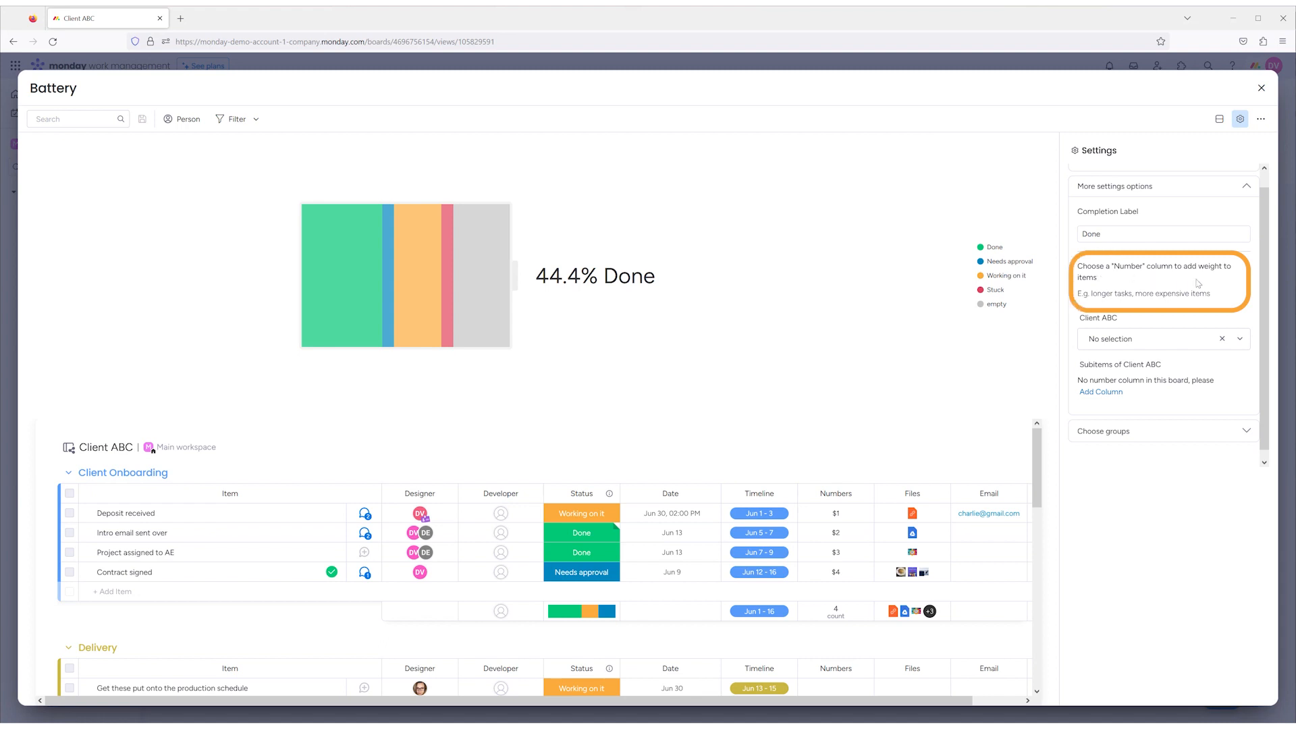
pyautogui.click(1142, 340)
pyautogui.click(1131, 368)
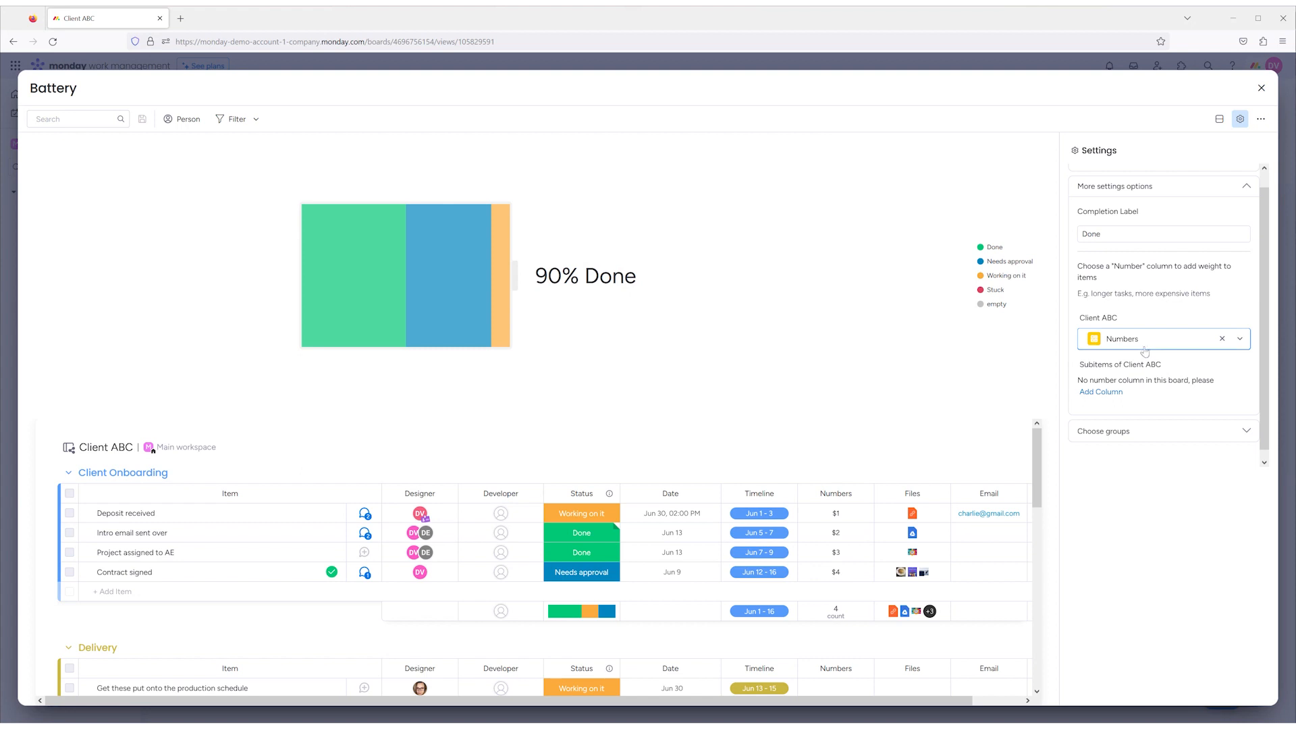
pyautogui.click(1145, 347)
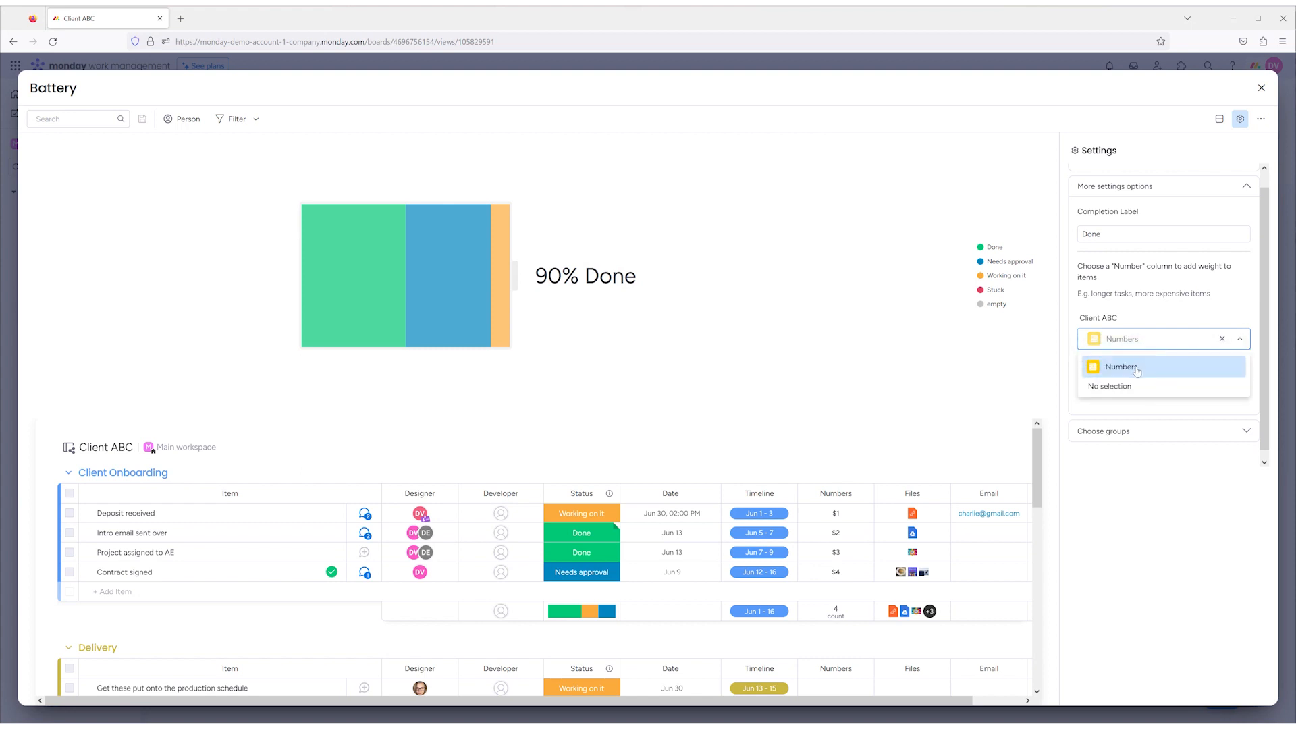
pyautogui.click(1221, 339)
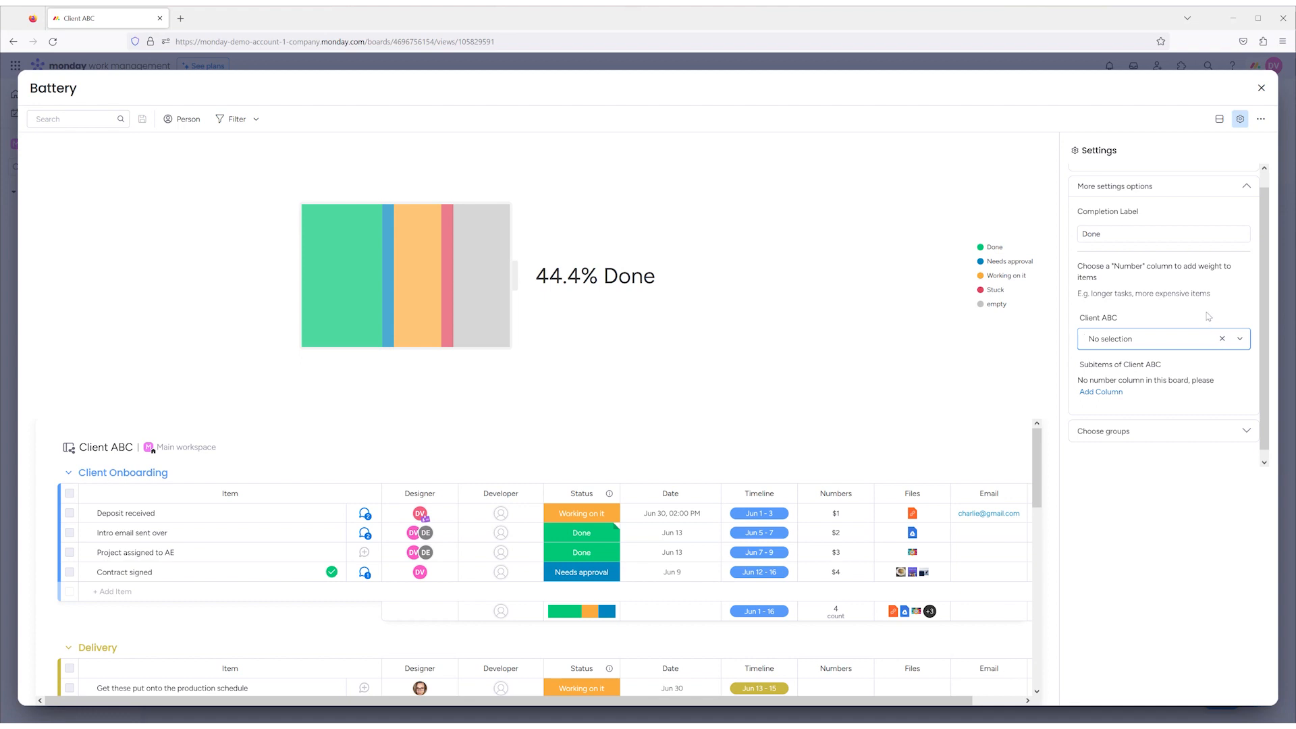
# - Exclude the Project Closeout group from the groups counted in the Battery widget
pyautogui.click(1132, 431)
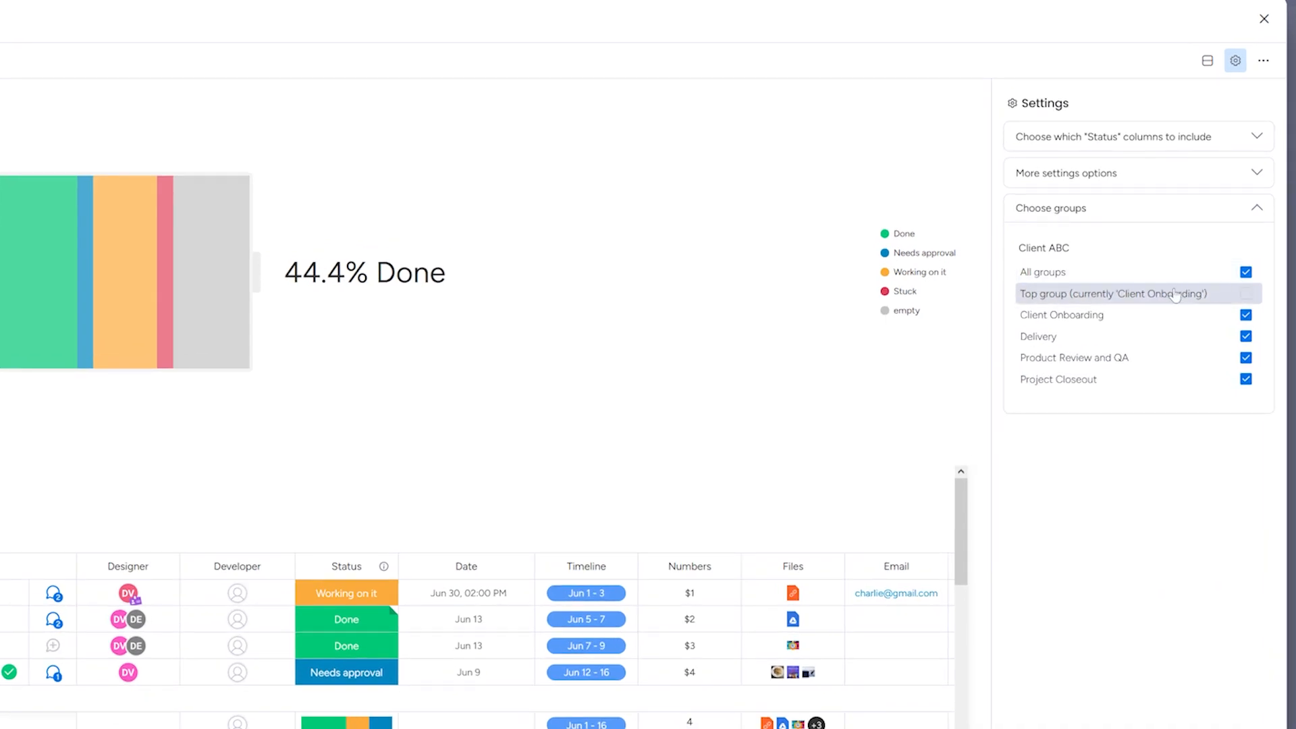
pyautogui.click(1245, 380)
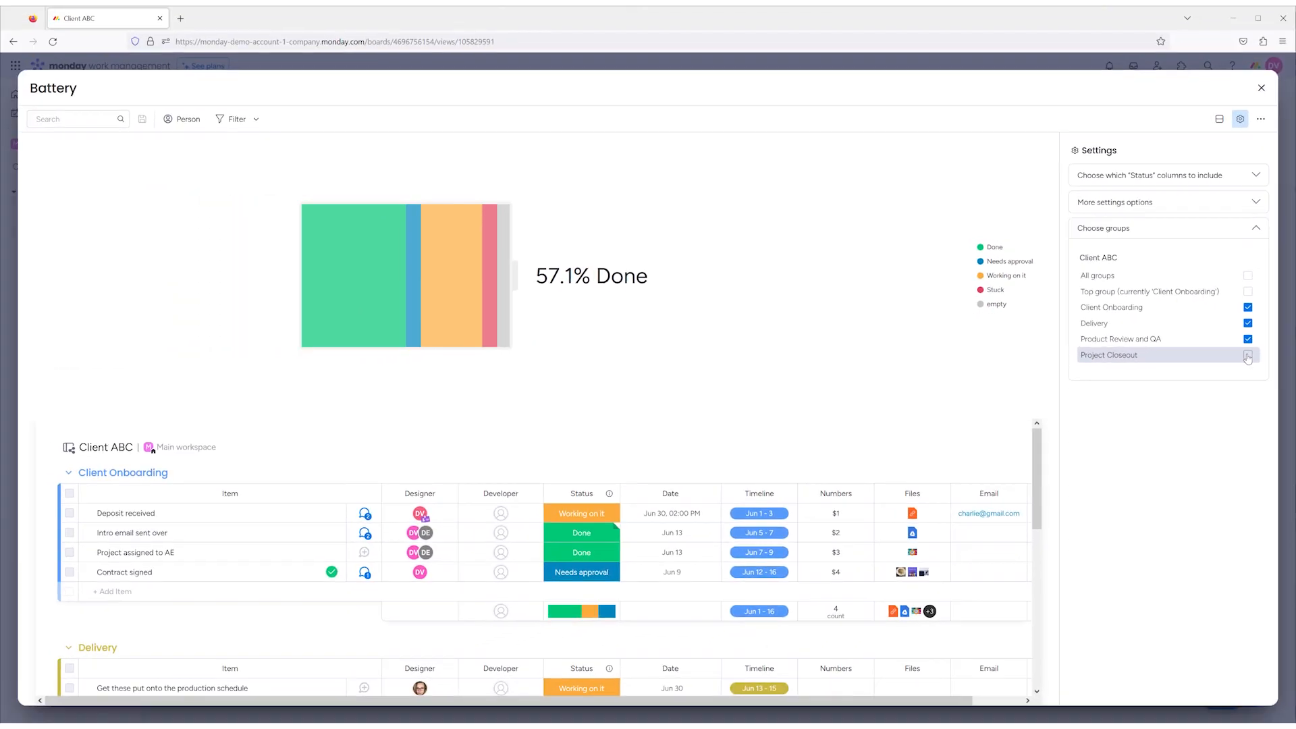
# - Include all groups of Client ABC in the Battery widget again and look over the item table below the battery
pyautogui.click(1247, 356)
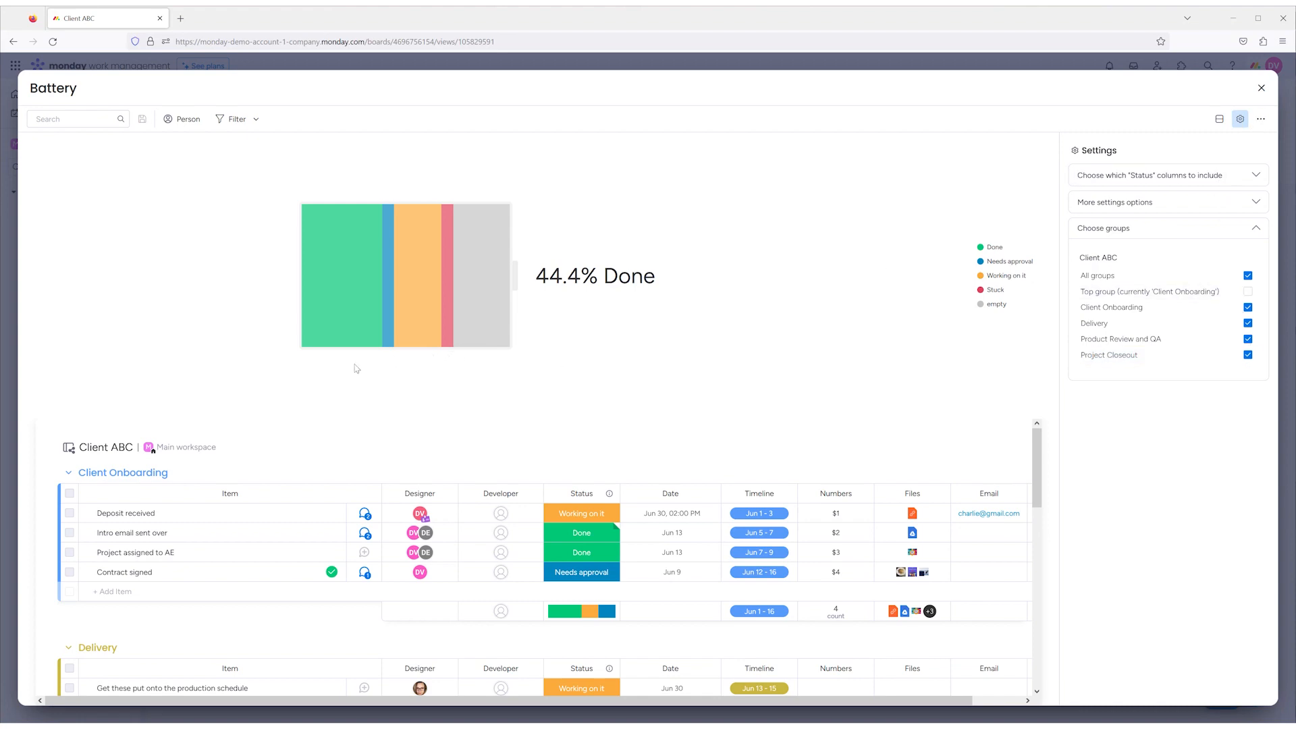
pyautogui.scroll(-3, 378, 537)
pyautogui.scroll(3, 380, 544)
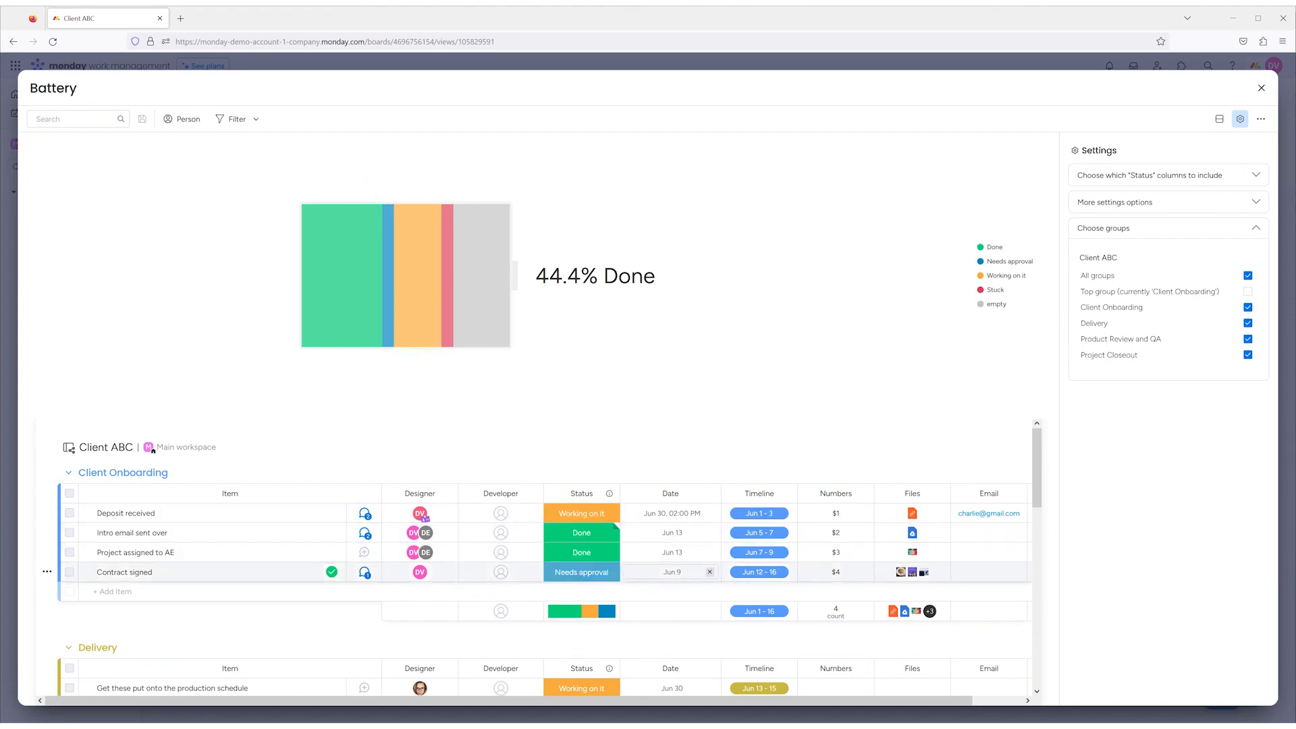
pyautogui.scroll(-4, 611, 575)
pyautogui.scroll(4, 602, 573)
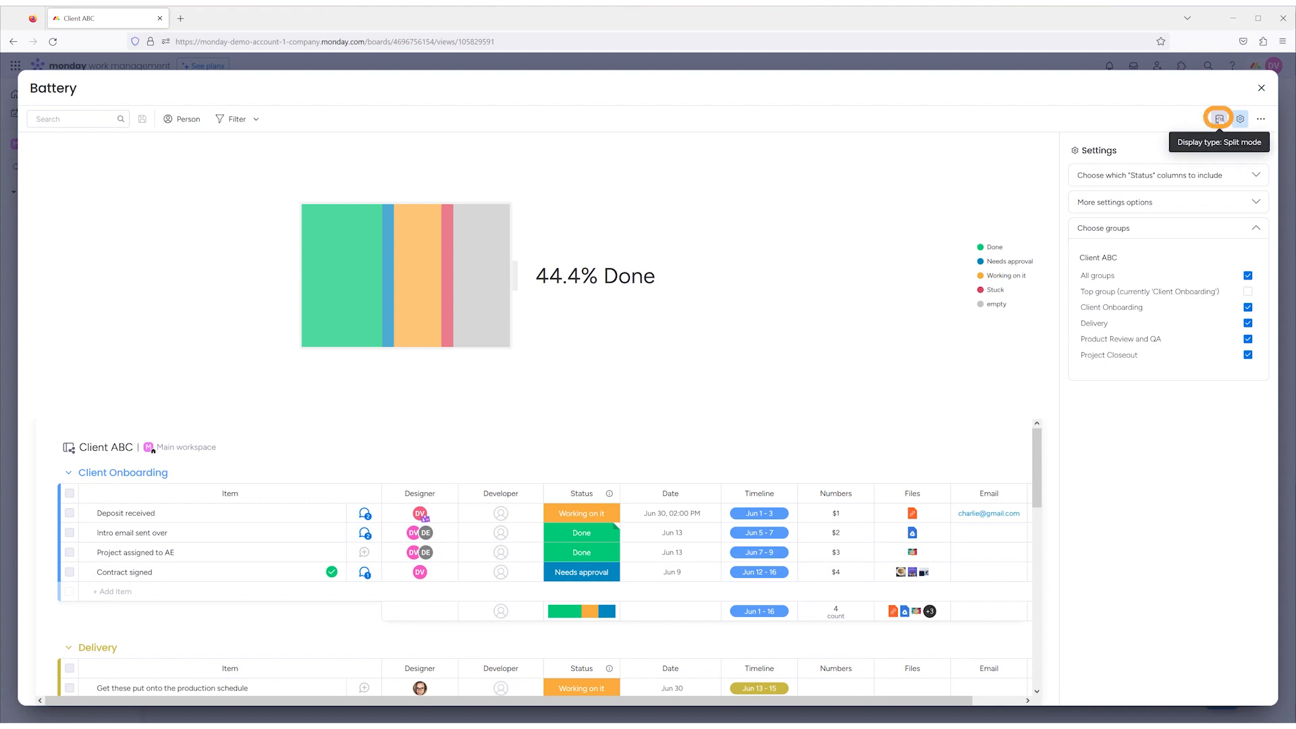
# - Preview the Battery widget in the Battery and Table display types, return it to Split mode and close the widget
pyautogui.click(1219, 118)
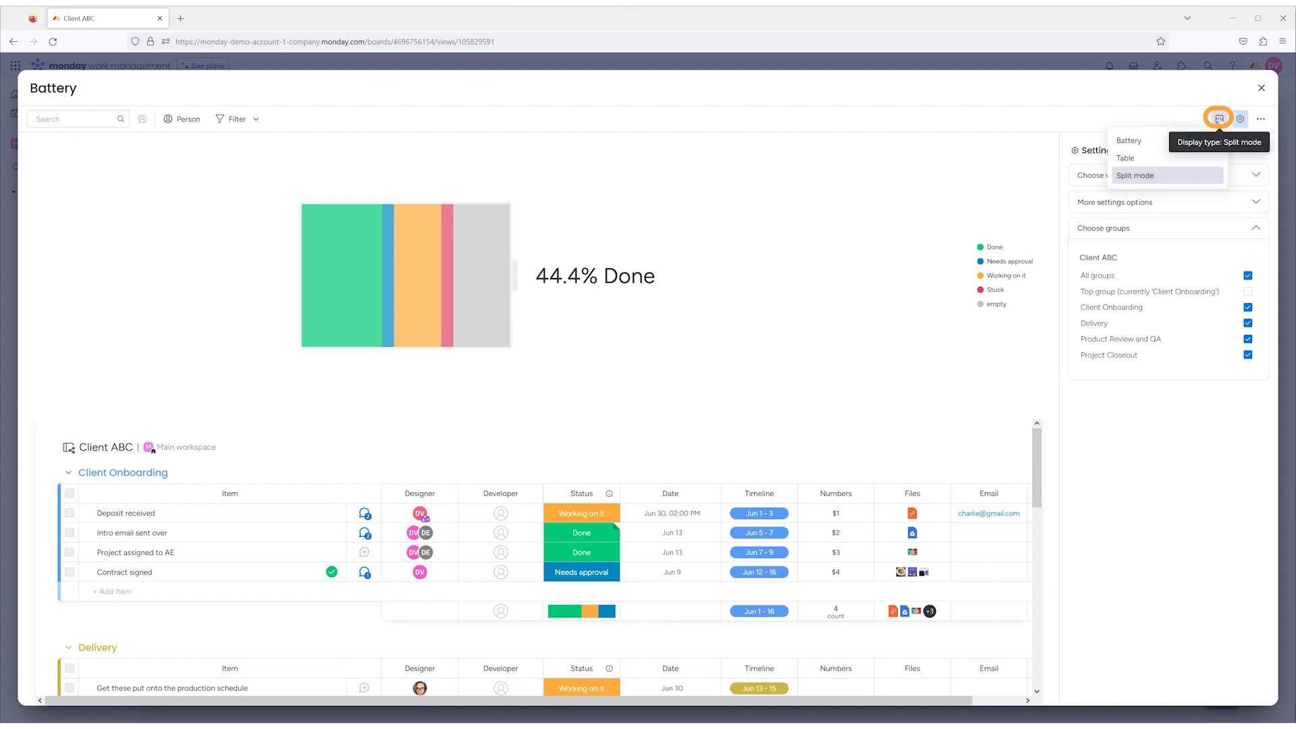
pyautogui.click(1157, 147)
pyautogui.click(1219, 119)
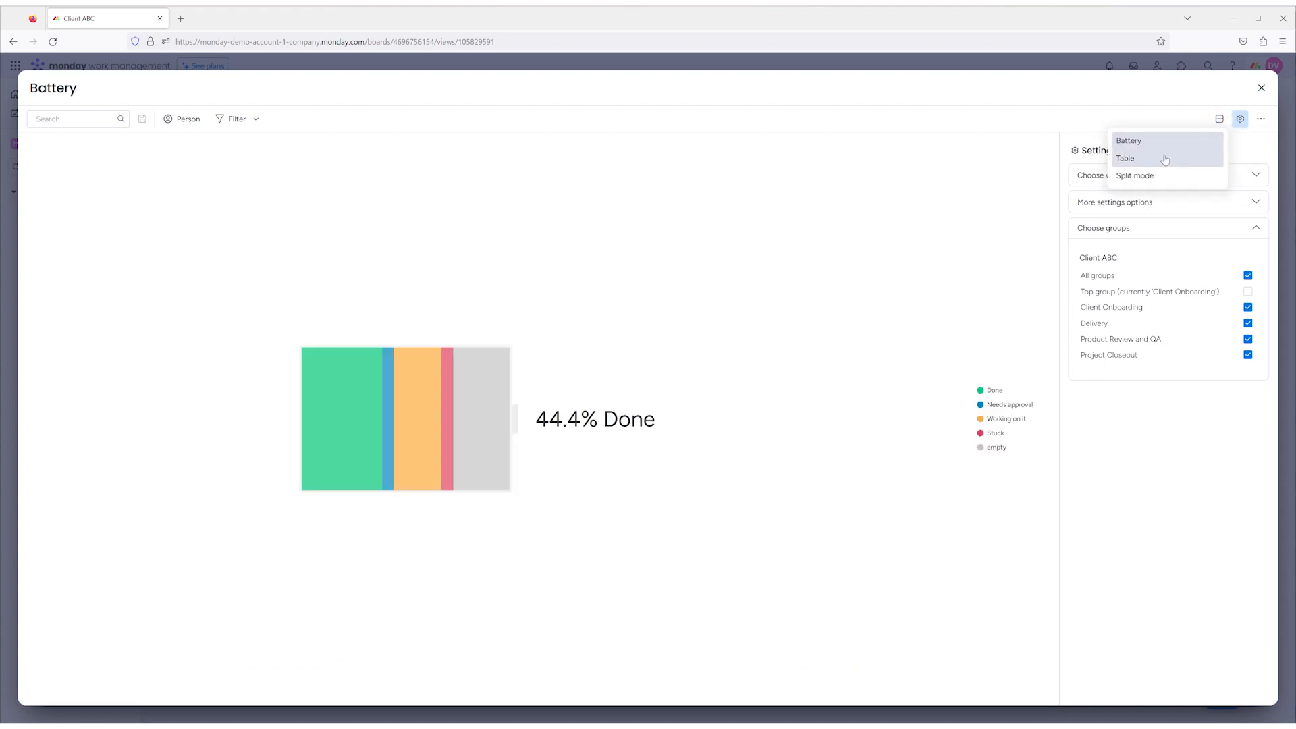
pyautogui.click(1166, 159)
pyautogui.click(1219, 119)
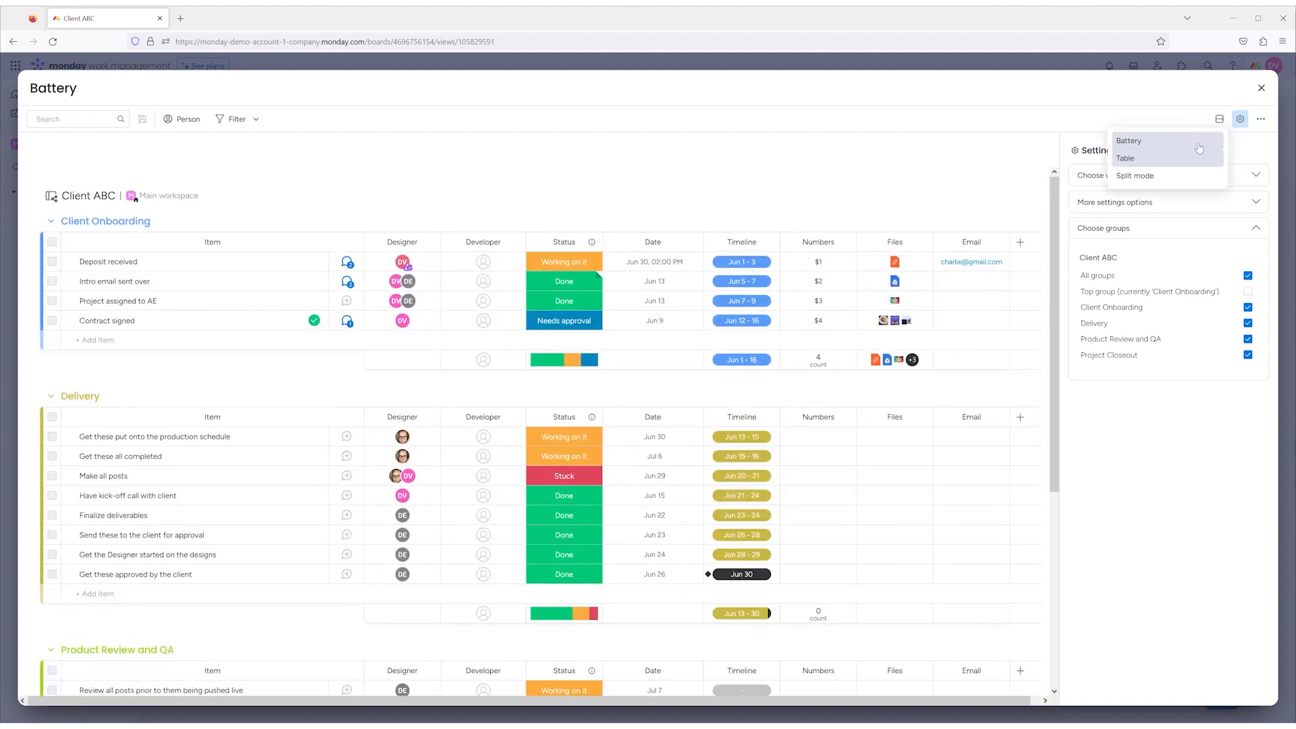
pyautogui.click(1166, 178)
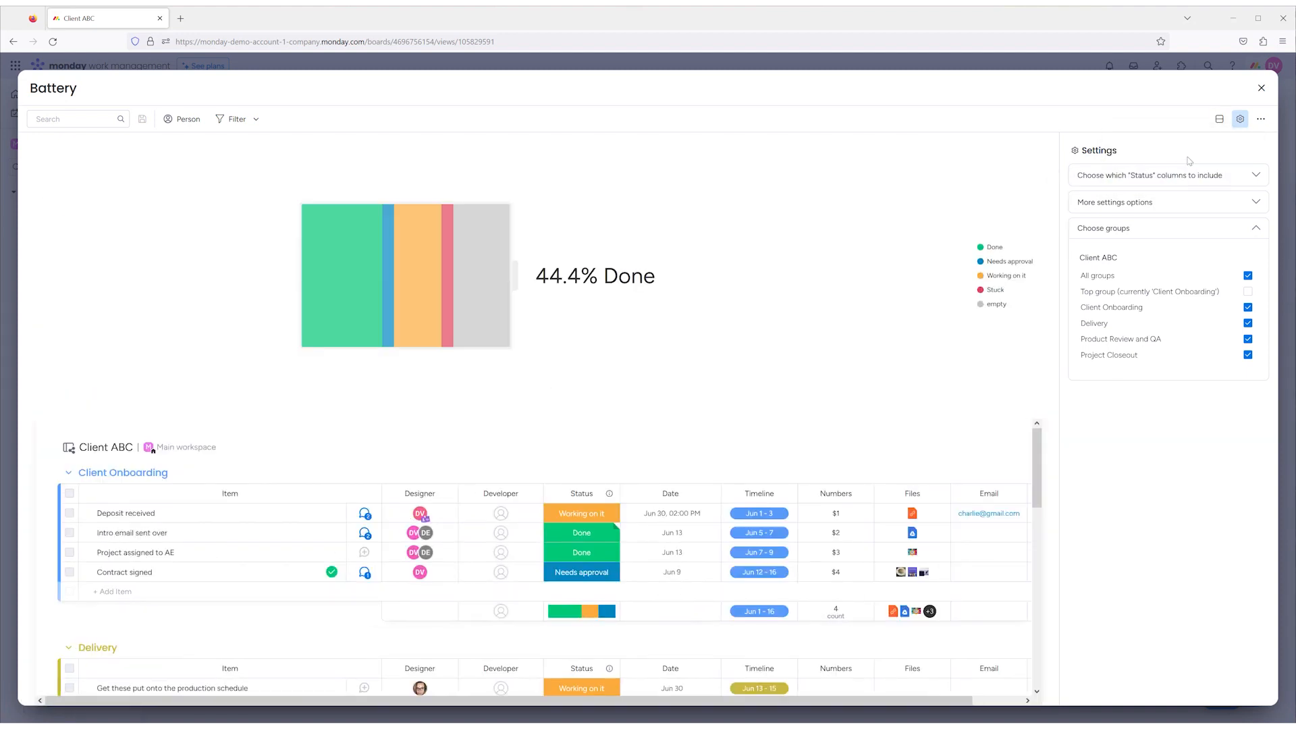
pyautogui.click(1261, 88)
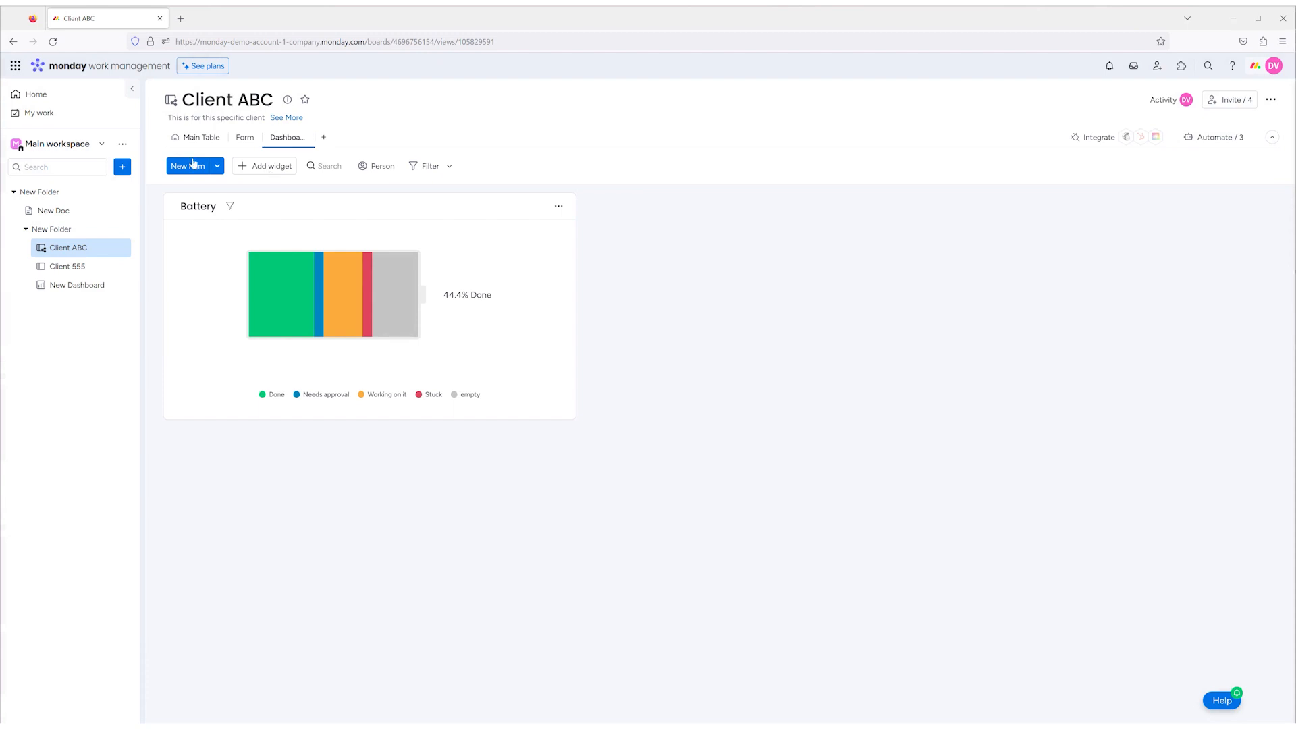
# - Add a Chart widget to the dashboard and enlarge it in both width and height
pyautogui.click(258, 162)
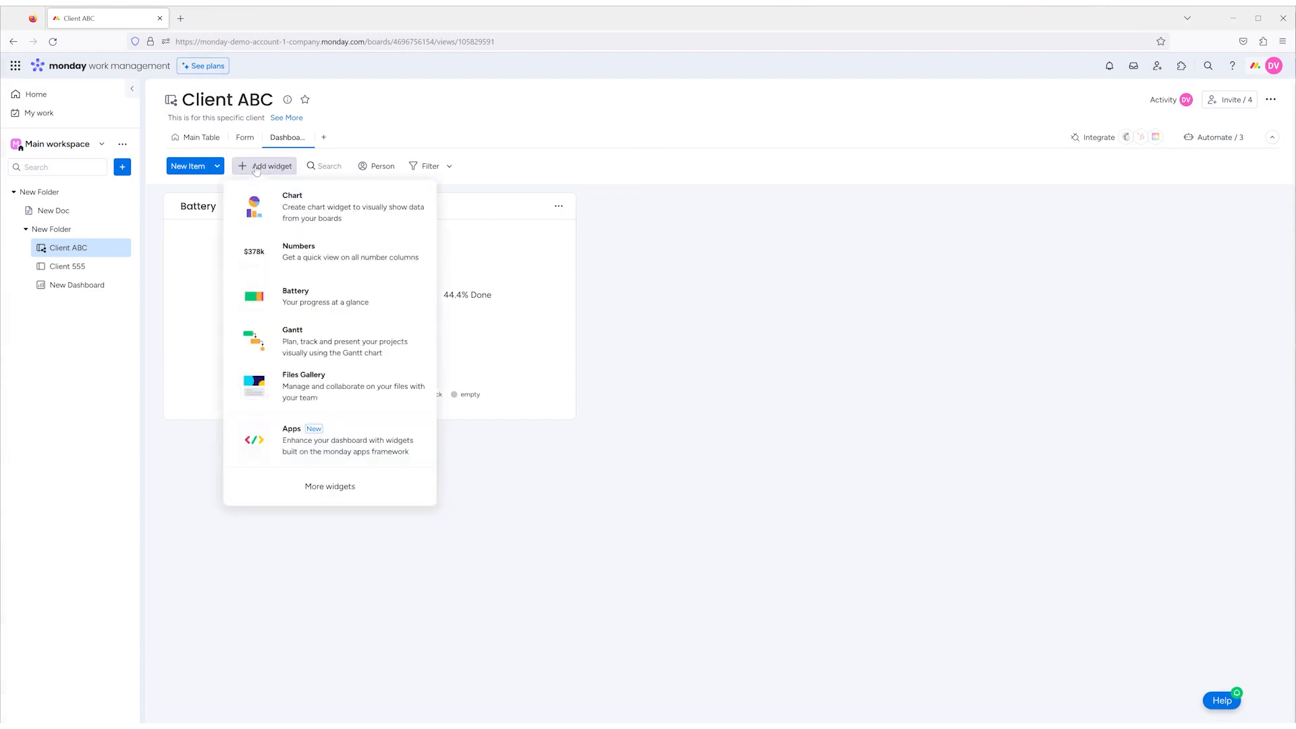
pyautogui.click(342, 216)
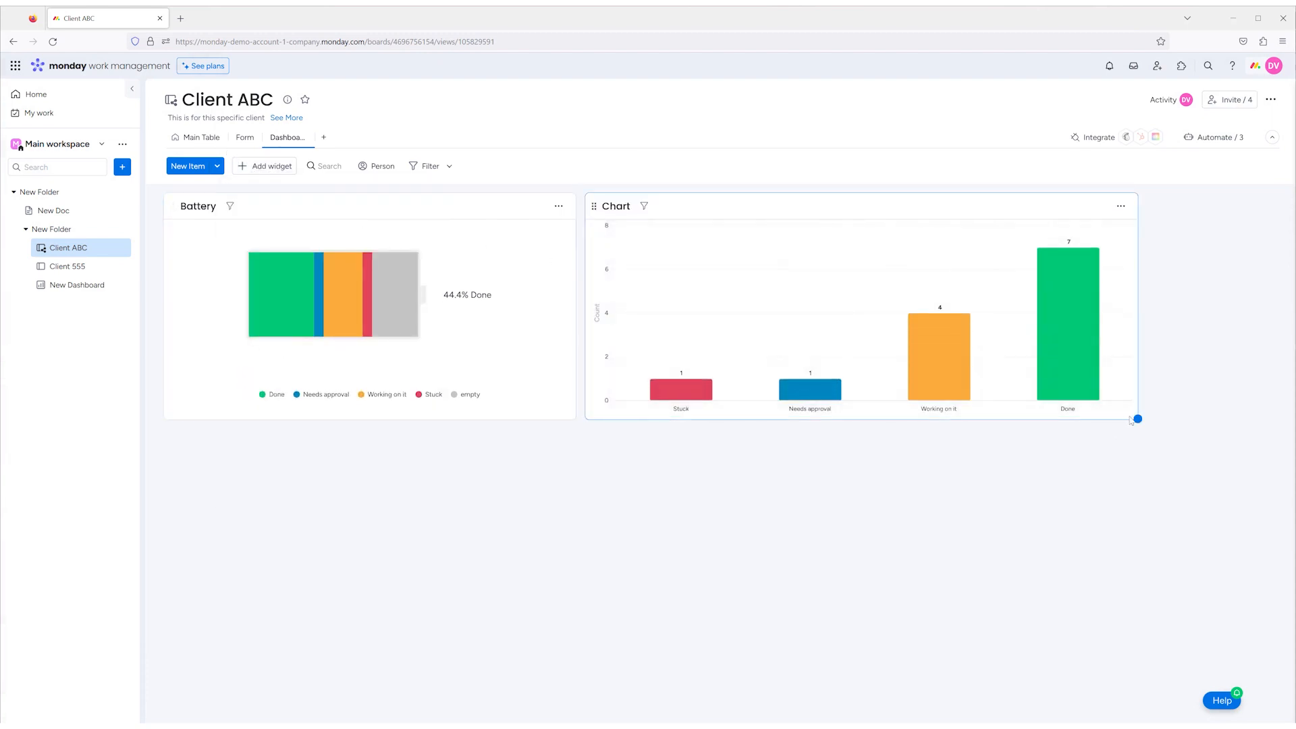
pyautogui.moveTo(1137, 420); pyautogui.dragTo(1231, 576)
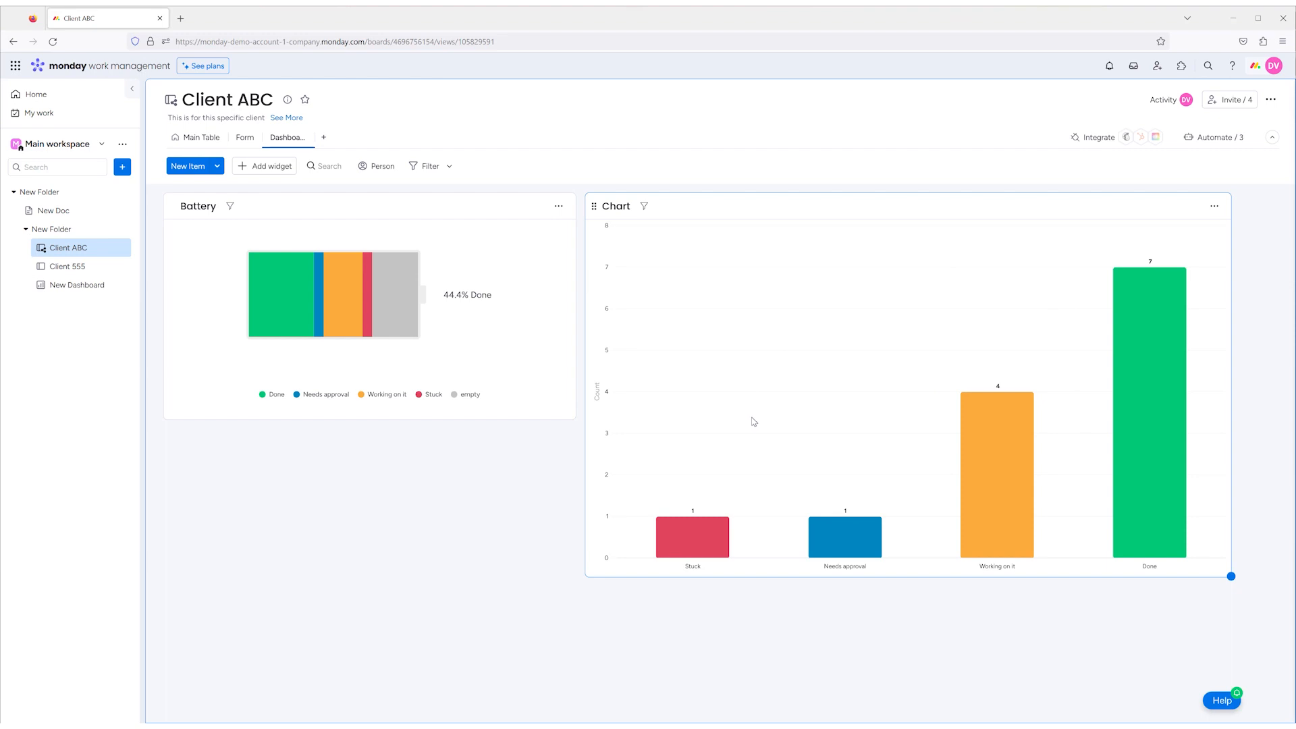
# - Set the Chart widget's chart type to 100% Stacked Bar after trying the Pie and Stacked Bar types, and close the widget
pyautogui.click(1213, 206)
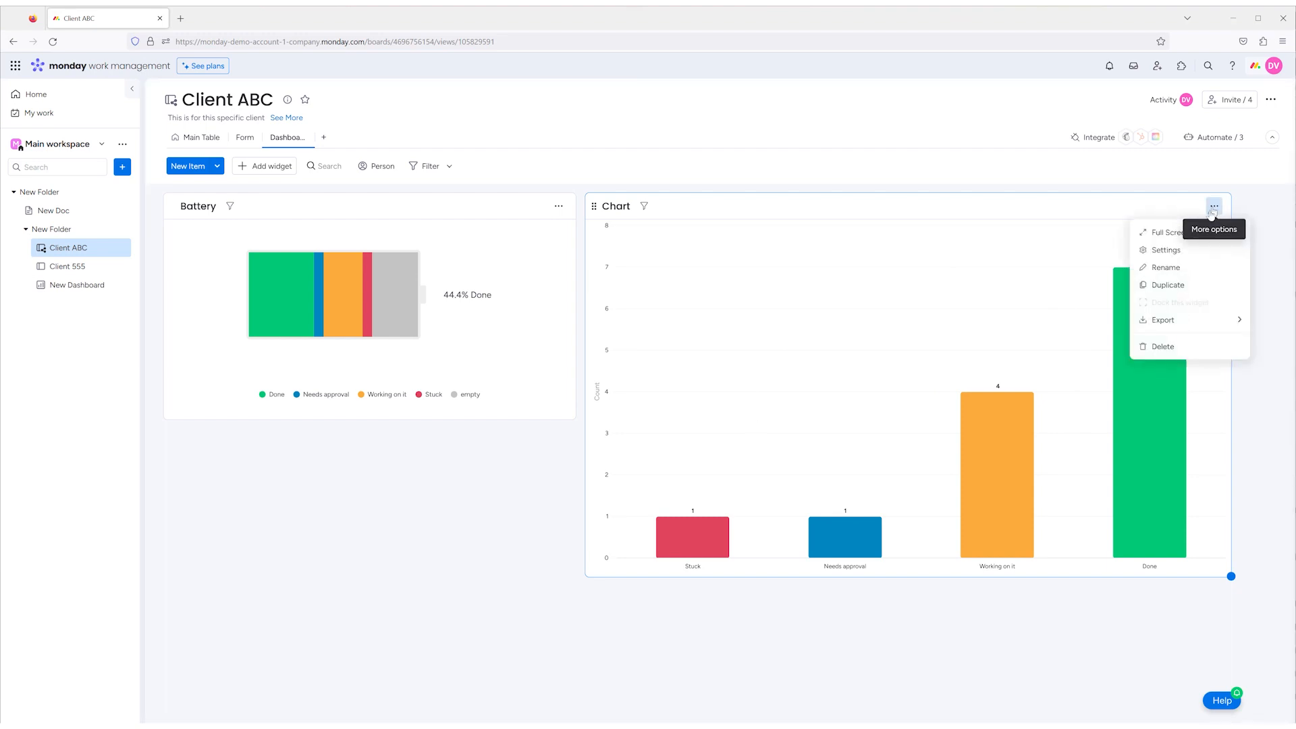
pyautogui.click(1166, 250)
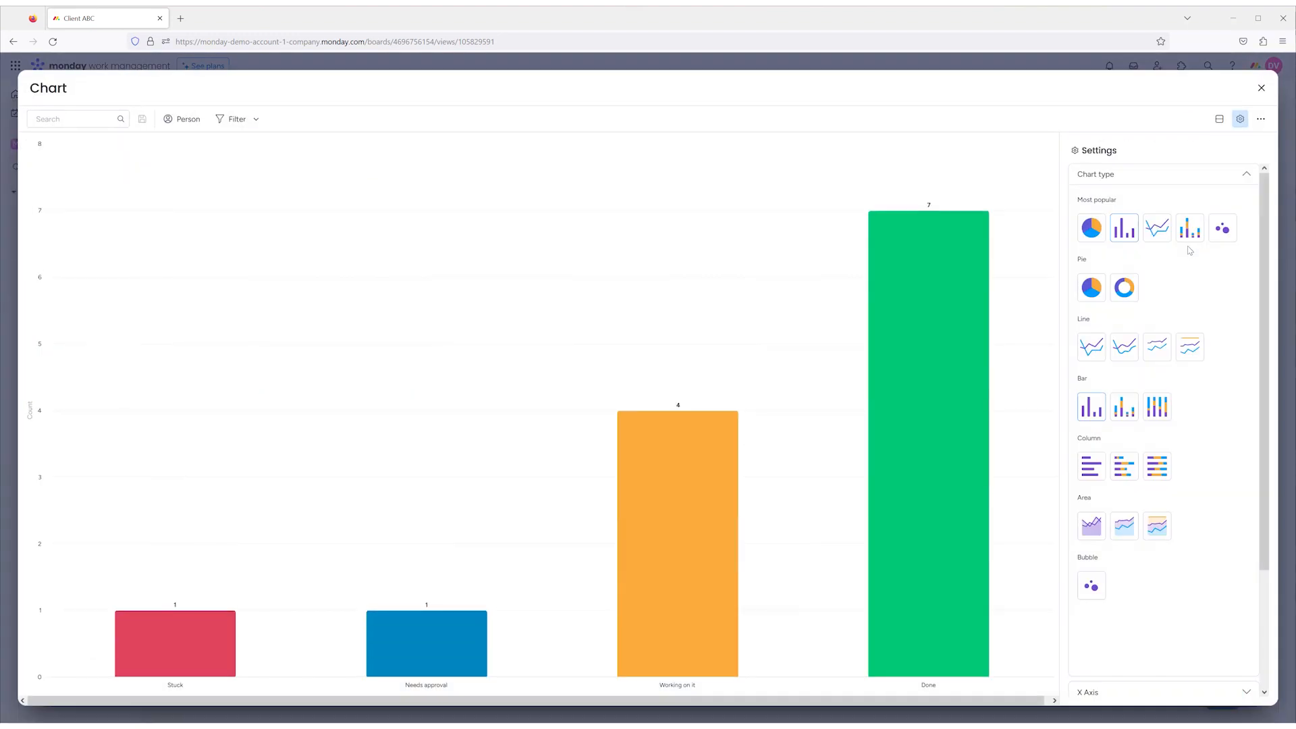
pyautogui.click(1093, 231)
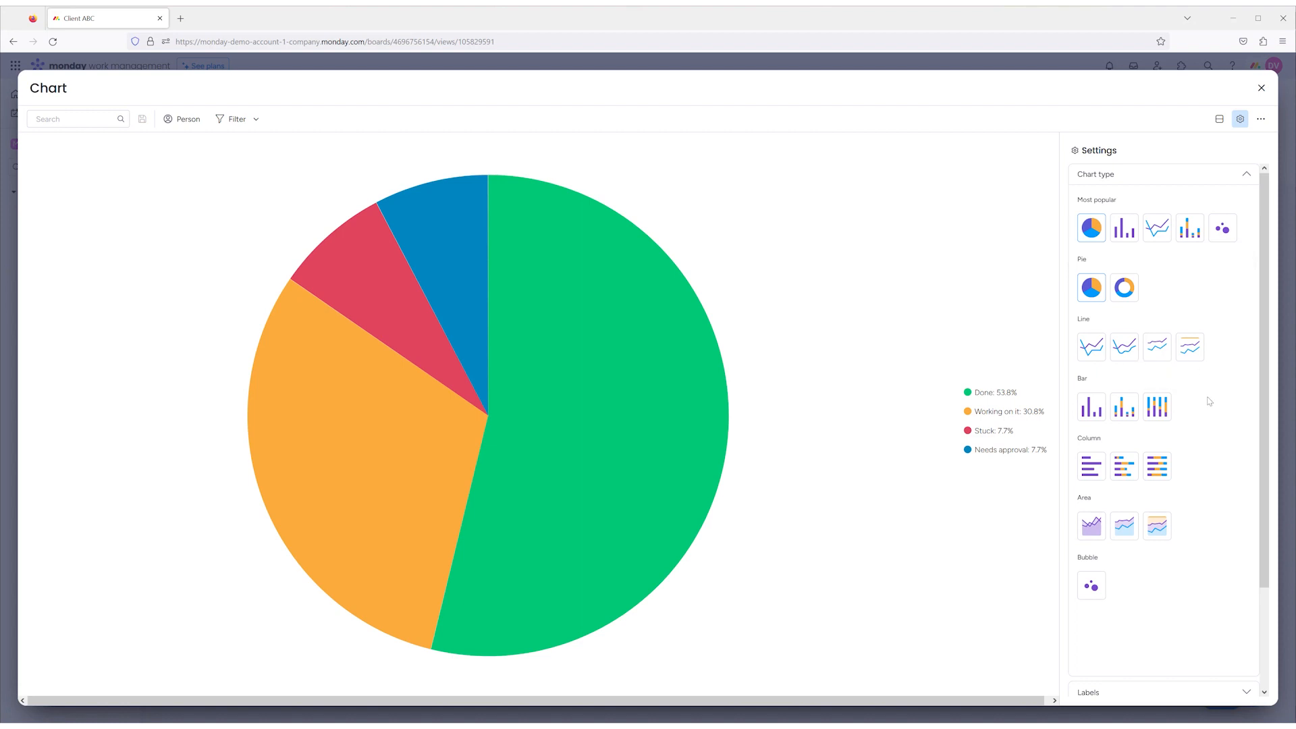
pyautogui.scroll(-1, 1209, 401)
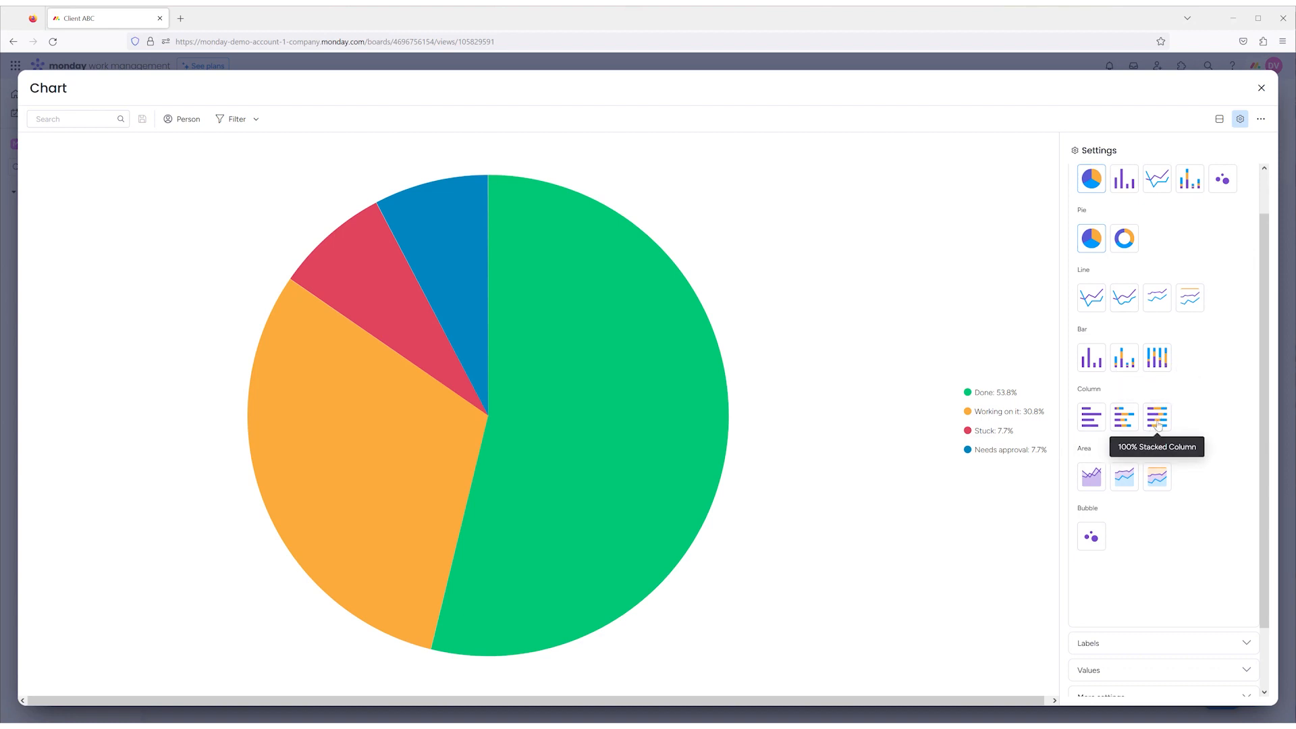
pyautogui.click(1123, 363)
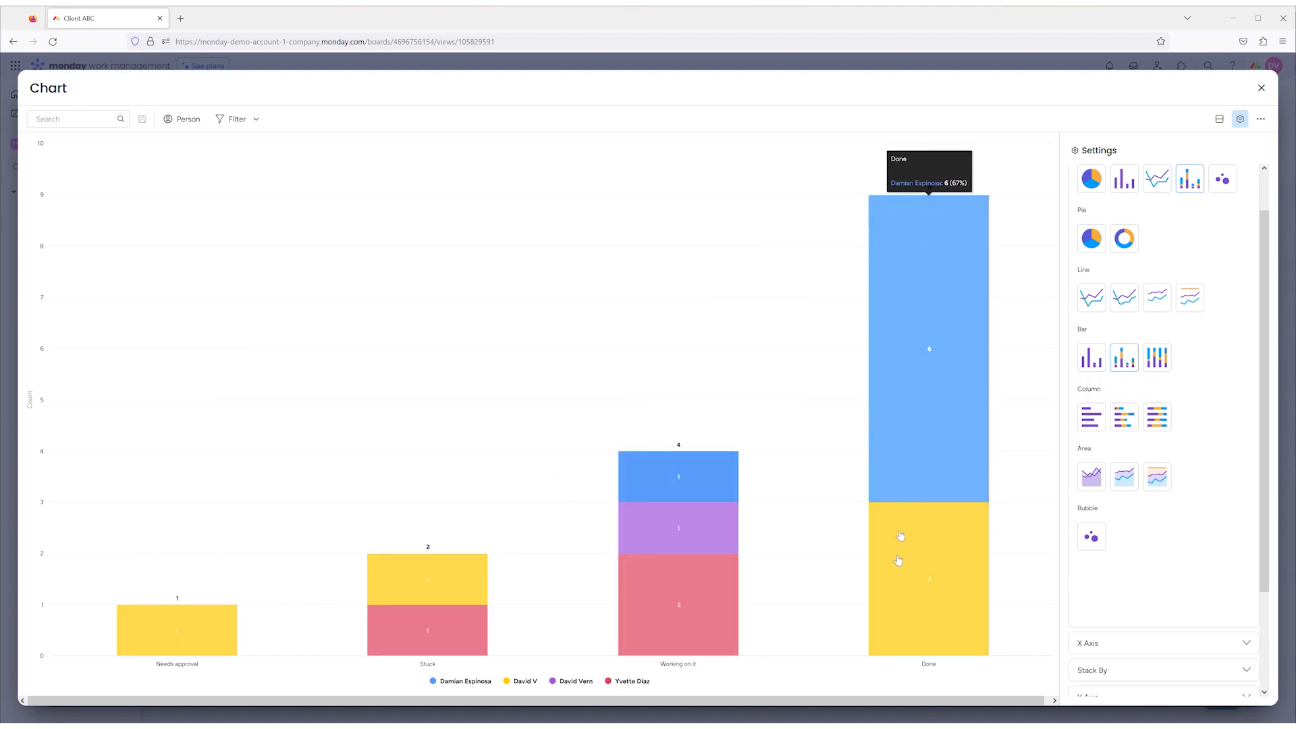
pyautogui.click(1164, 360)
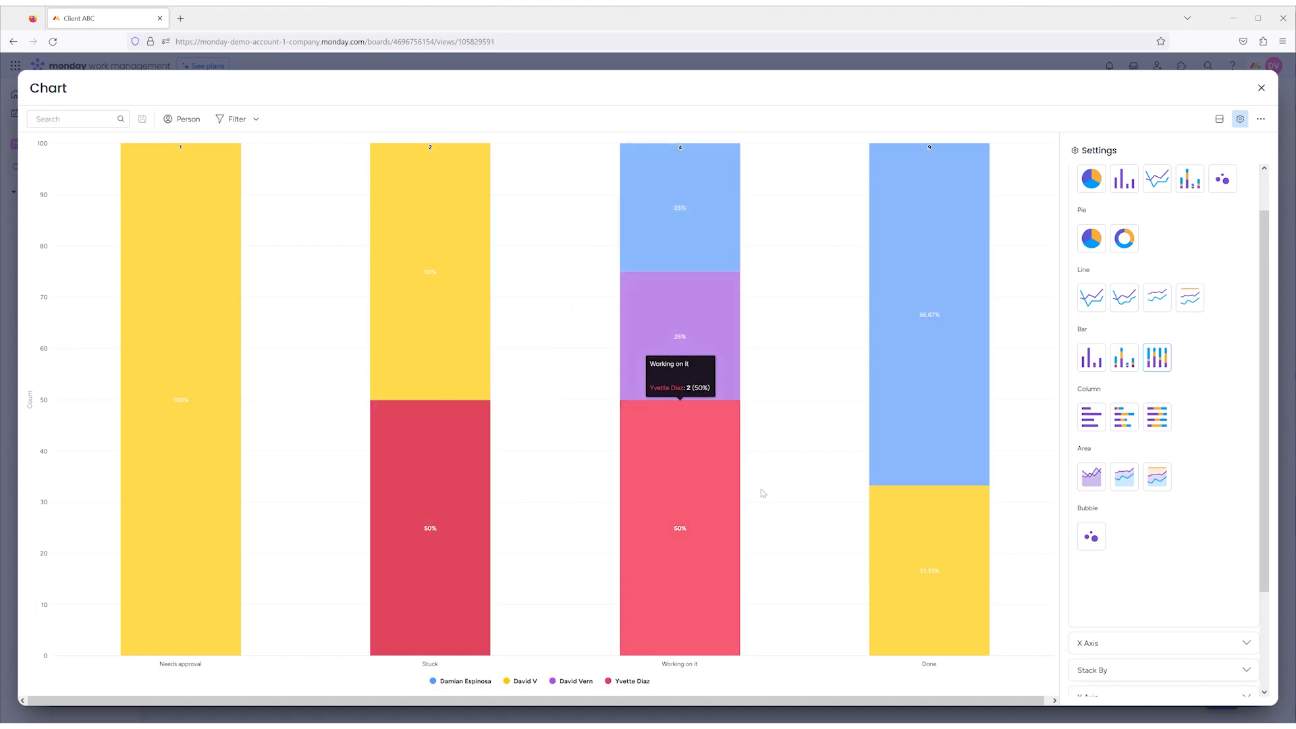
pyautogui.scroll(-2, 1189, 456)
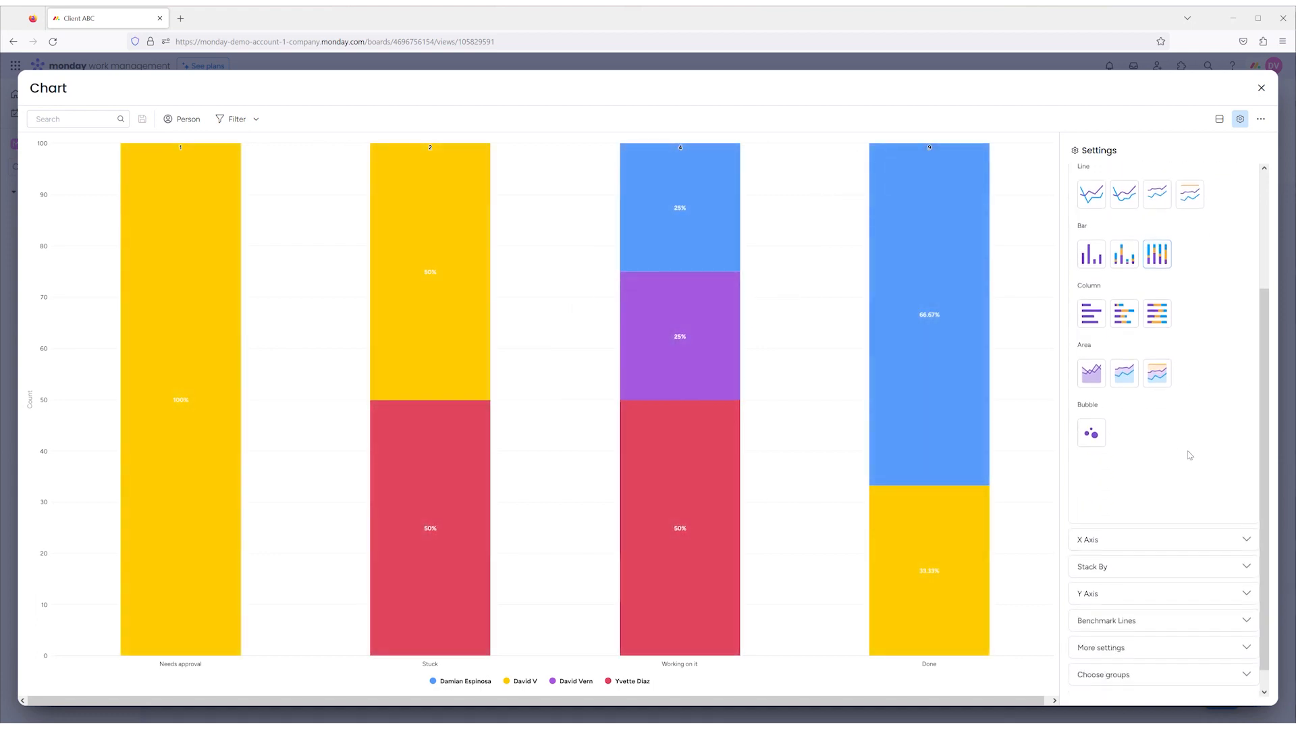
pyautogui.scroll(-1, 1189, 455)
pyautogui.scroll(5, 1190, 456)
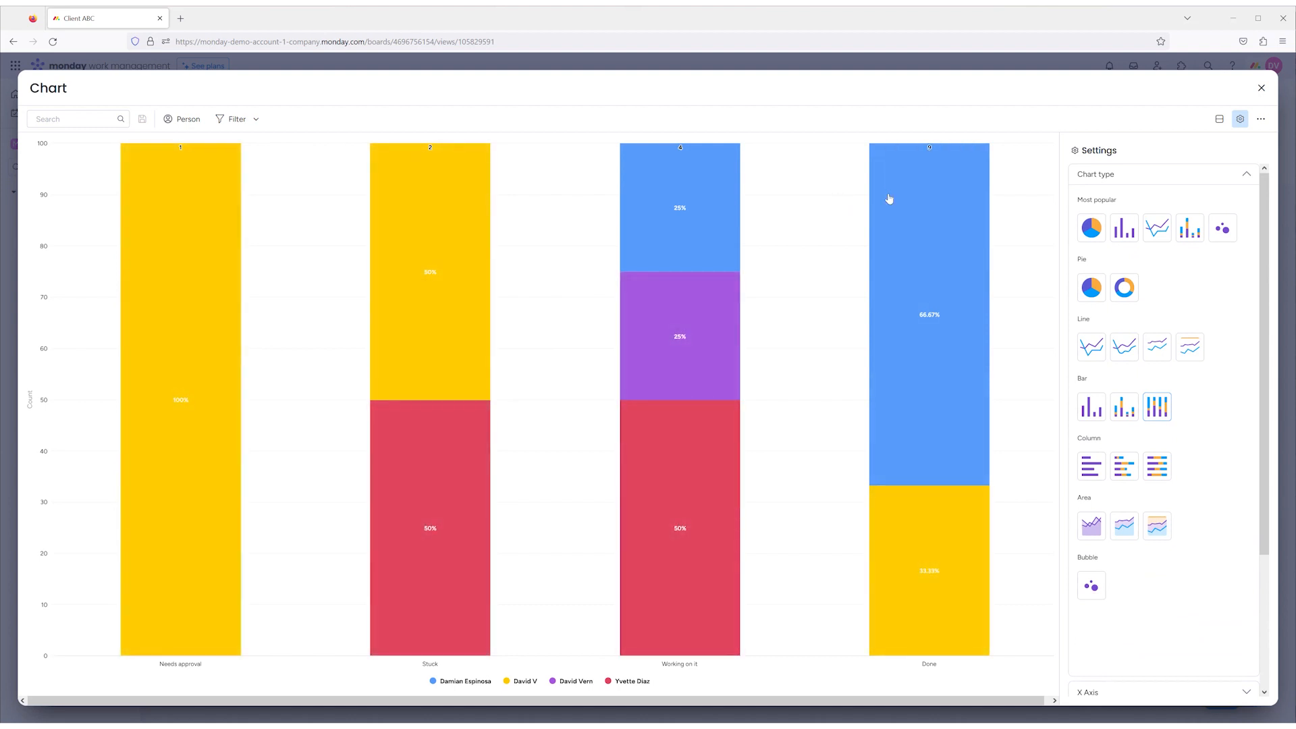
pyautogui.click(1260, 88)
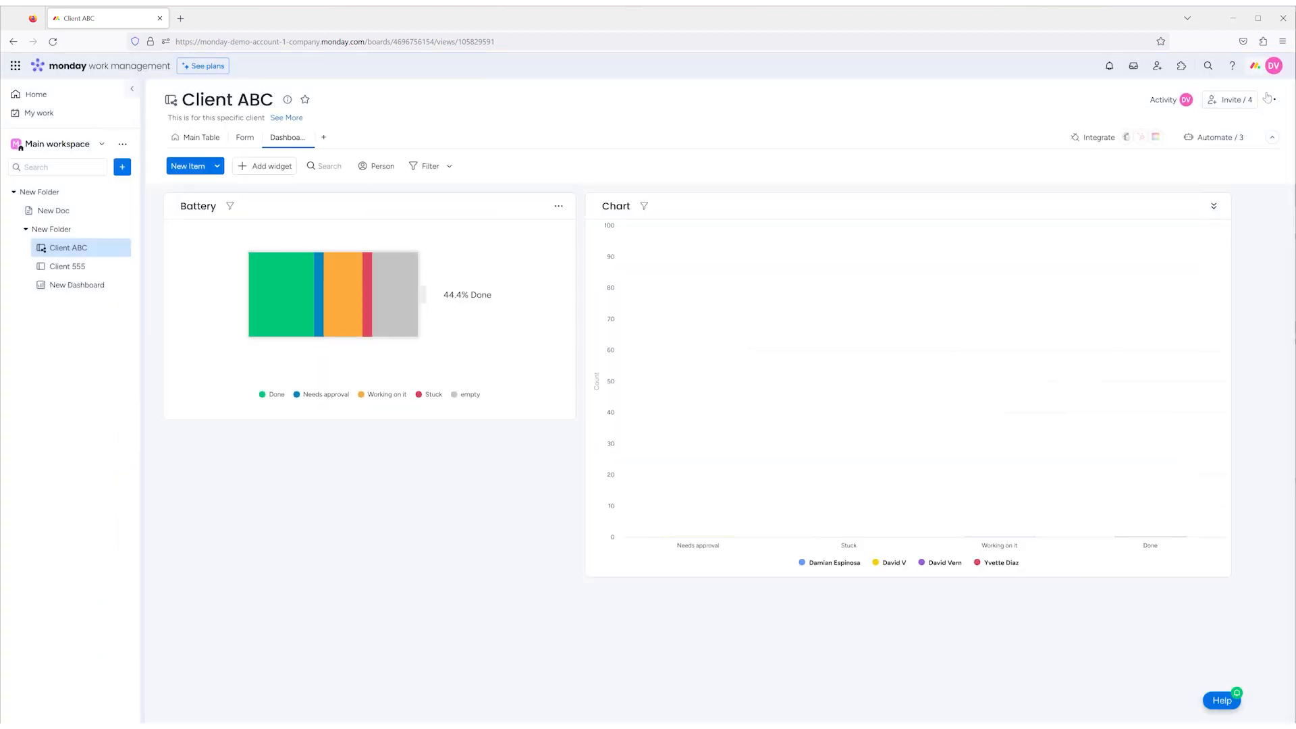
# - Add a Numbers widget below the Battery widget and enlarge it in both width and height
pyautogui.click(265, 166)
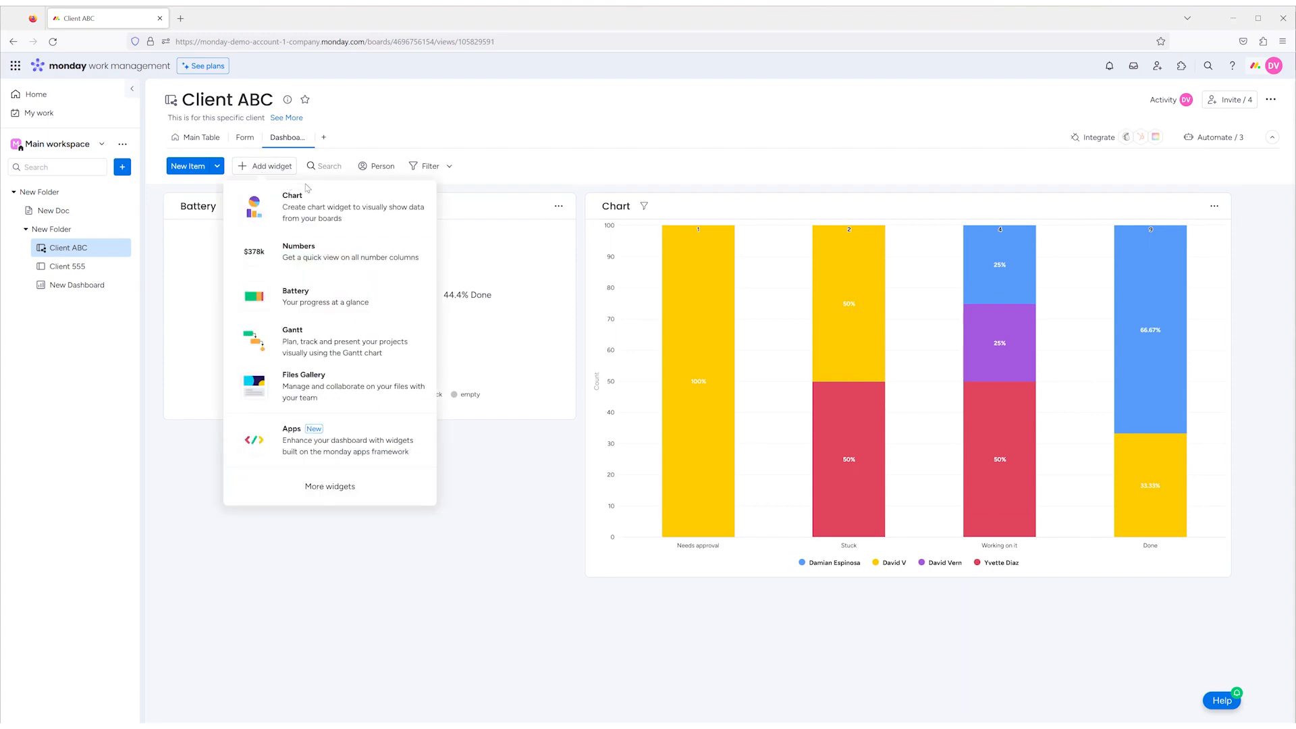
pyautogui.click(341, 257)
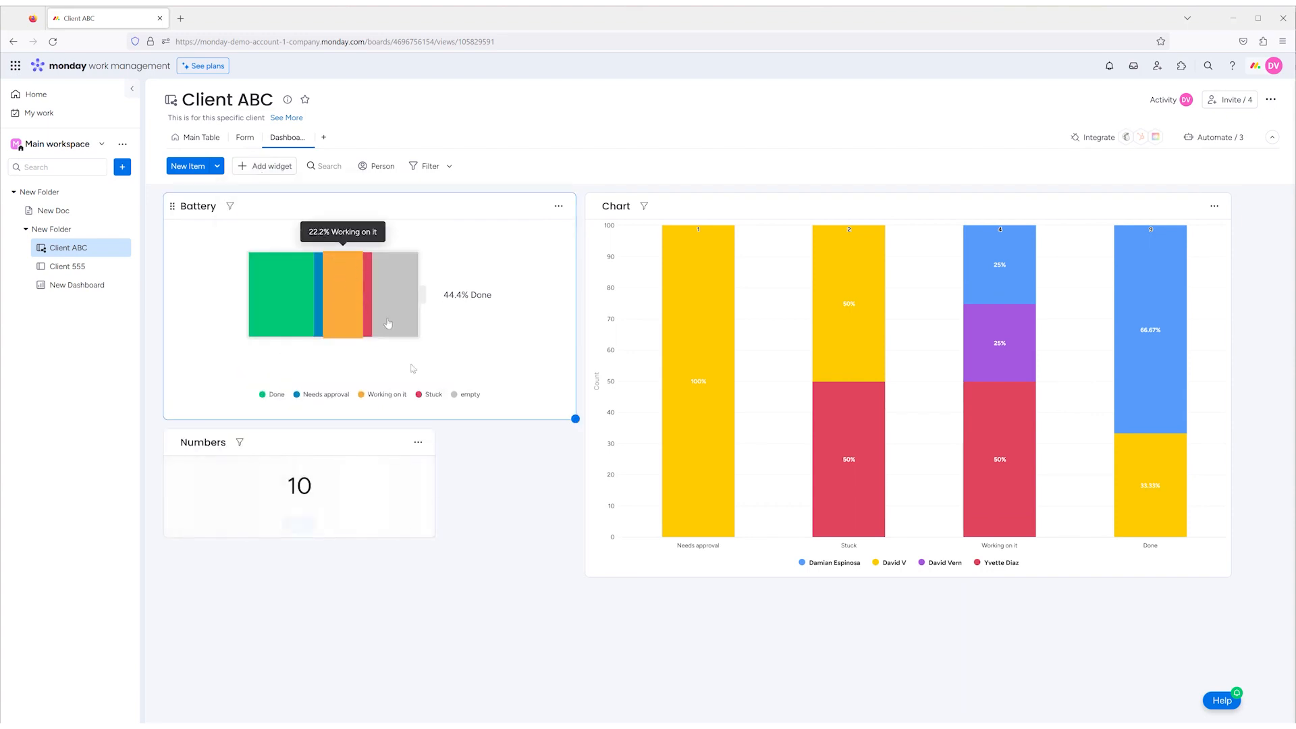
pyautogui.moveTo(435, 537); pyautogui.dragTo(529, 655)
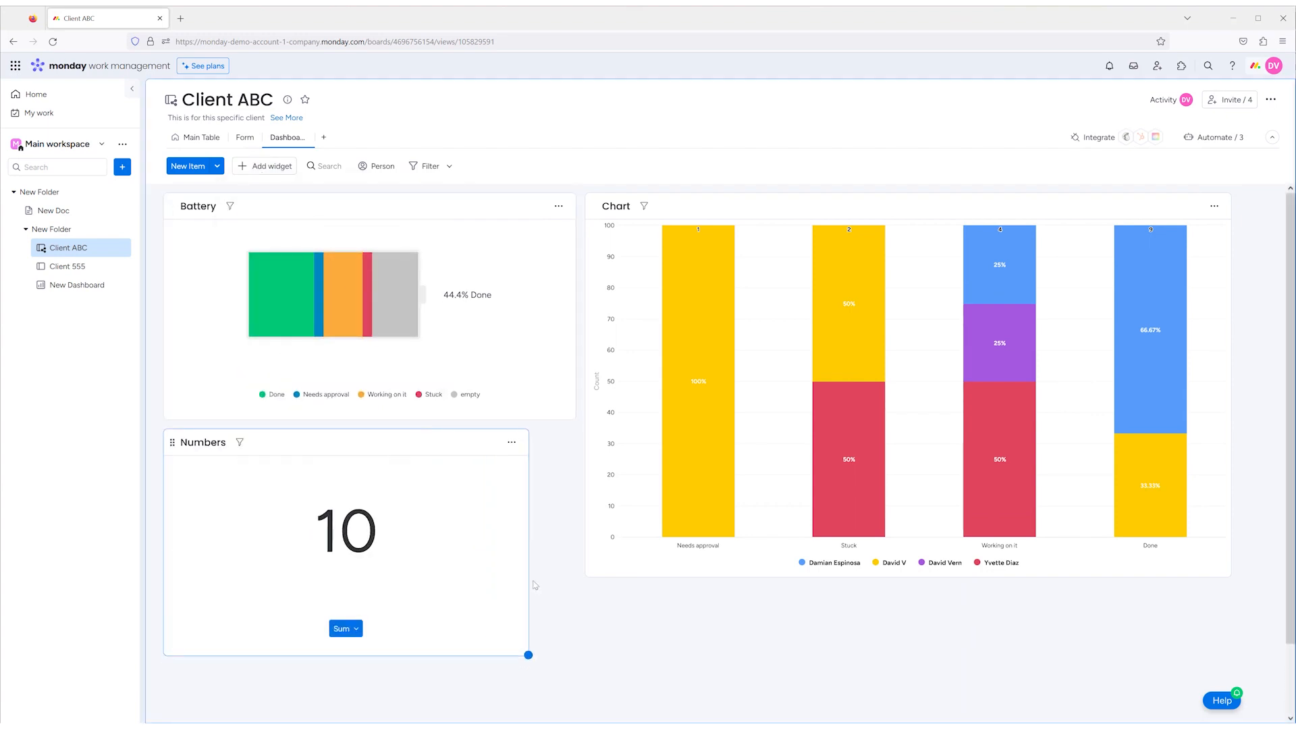
# - Open the Numbers widget's settings, preview the Count calculation type and return it to Columns
pyautogui.click(513, 444)
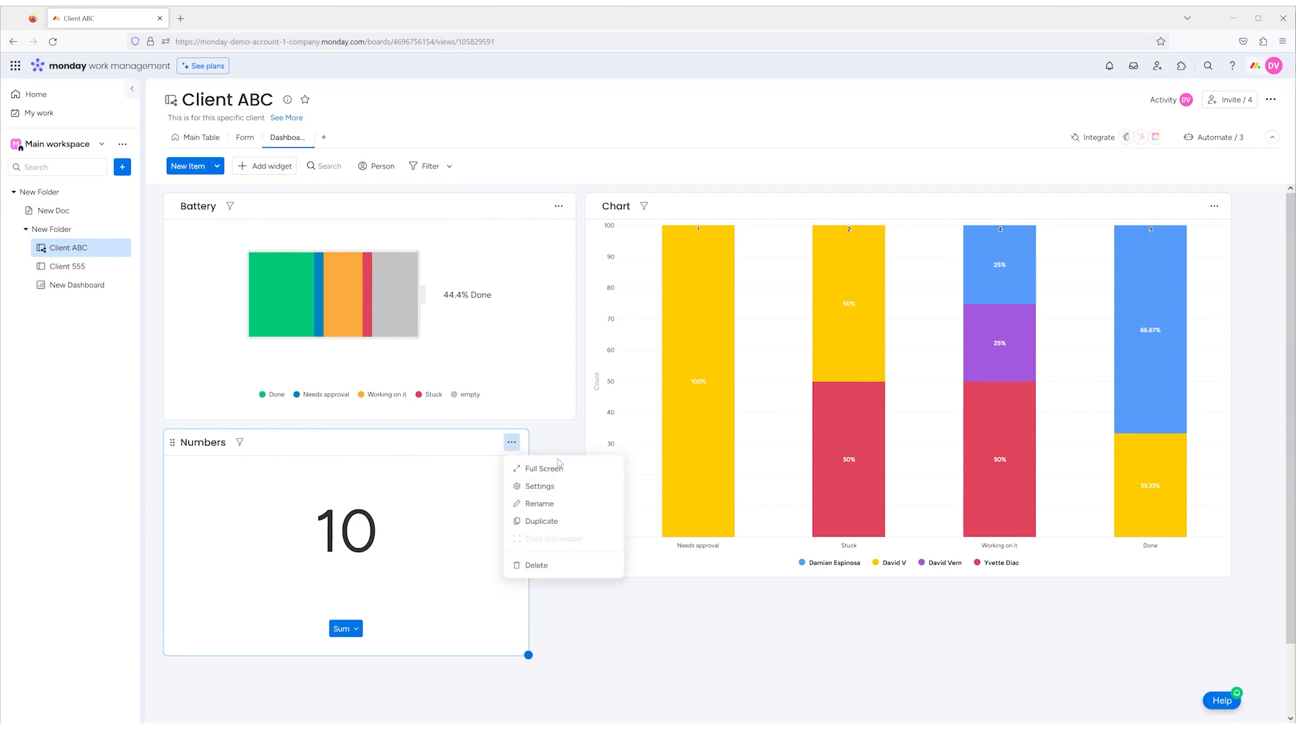
pyautogui.click(551, 487)
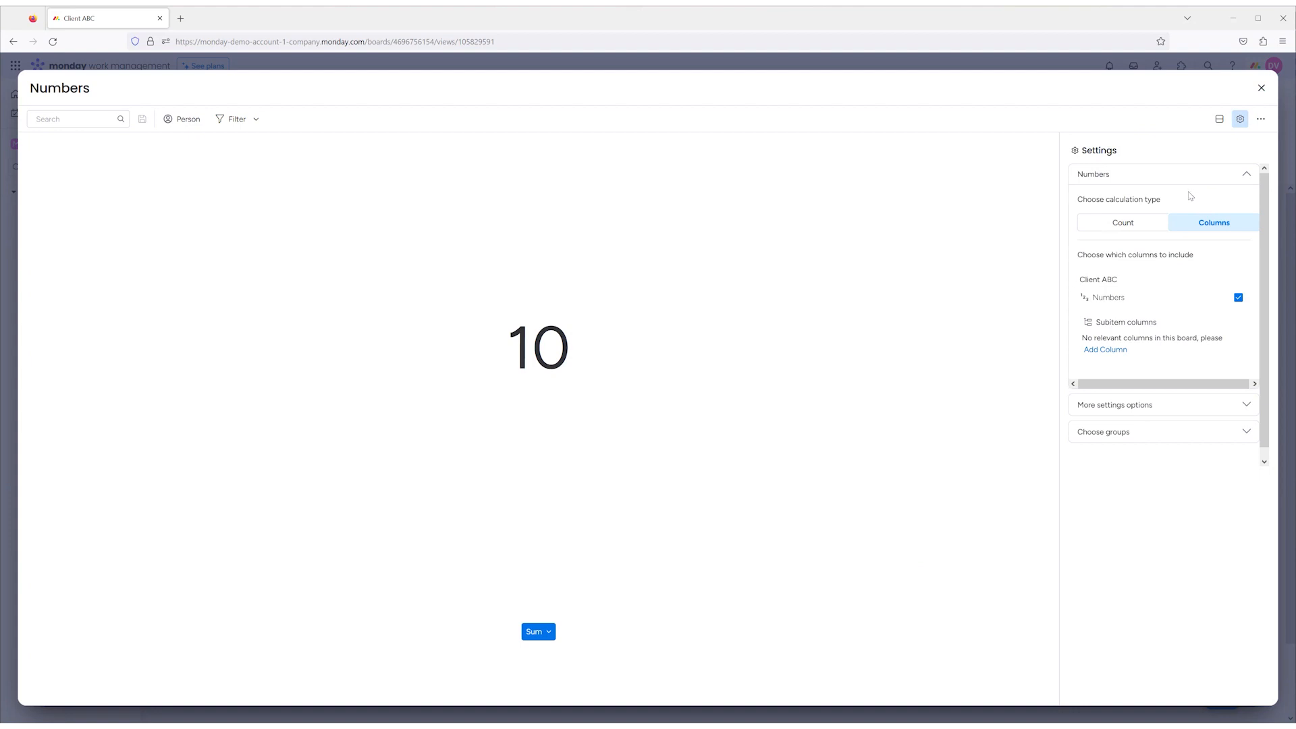
pyautogui.click(1152, 223)
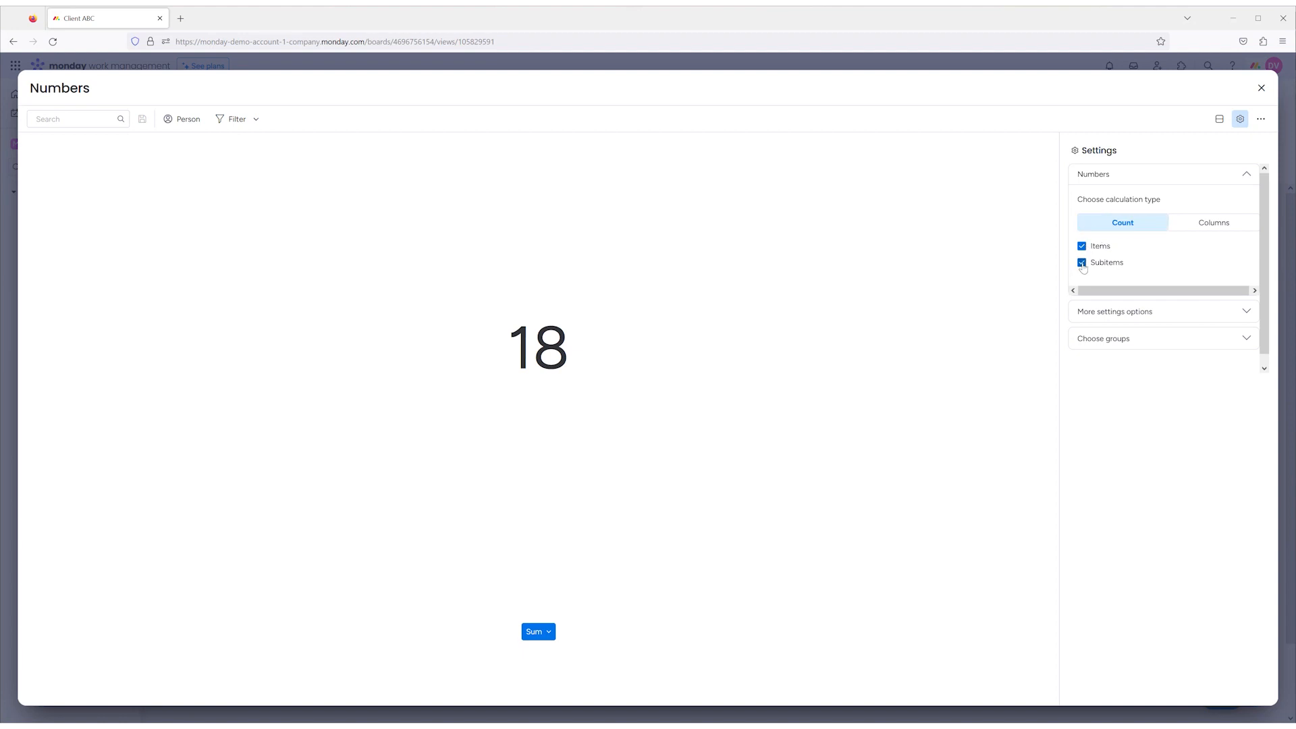
pyautogui.click(1212, 223)
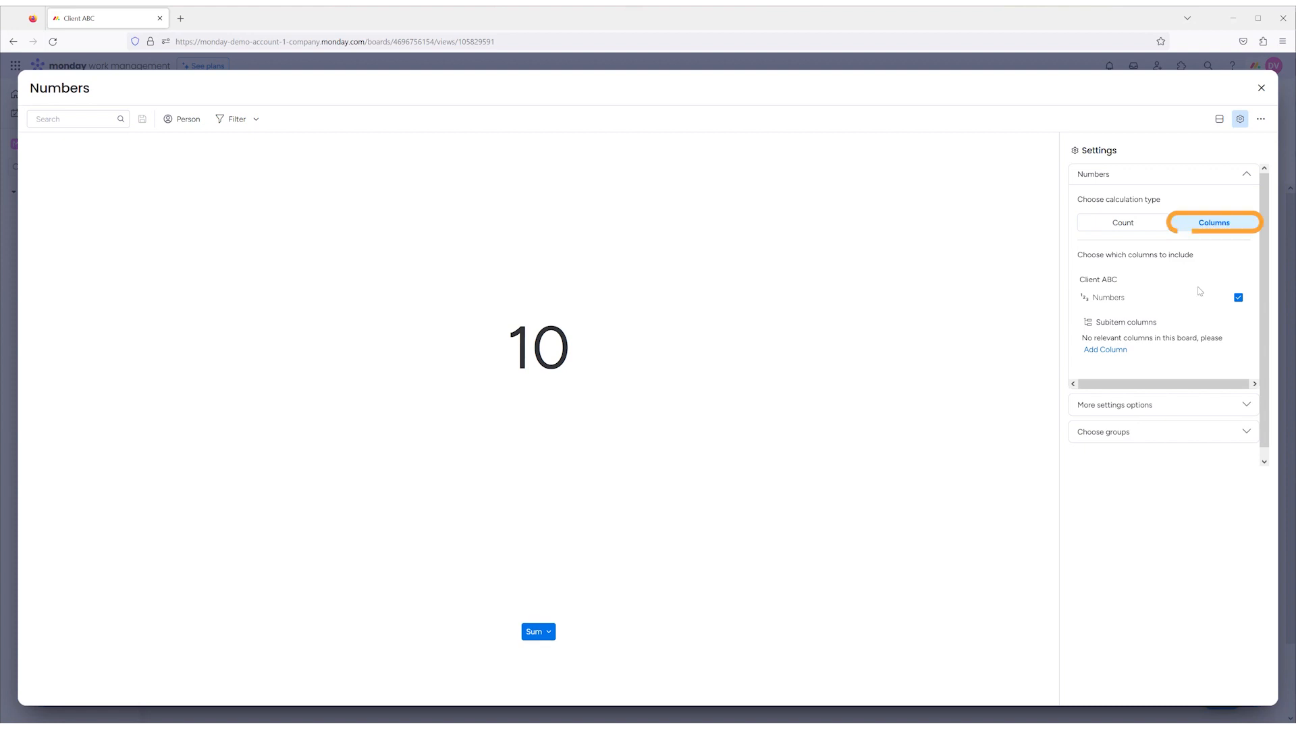
# - Give the Numbers widget the $ unit, try the Average and Median functions, return to Sum and close the widget
pyautogui.click(543, 632)
pyautogui.click(468, 564)
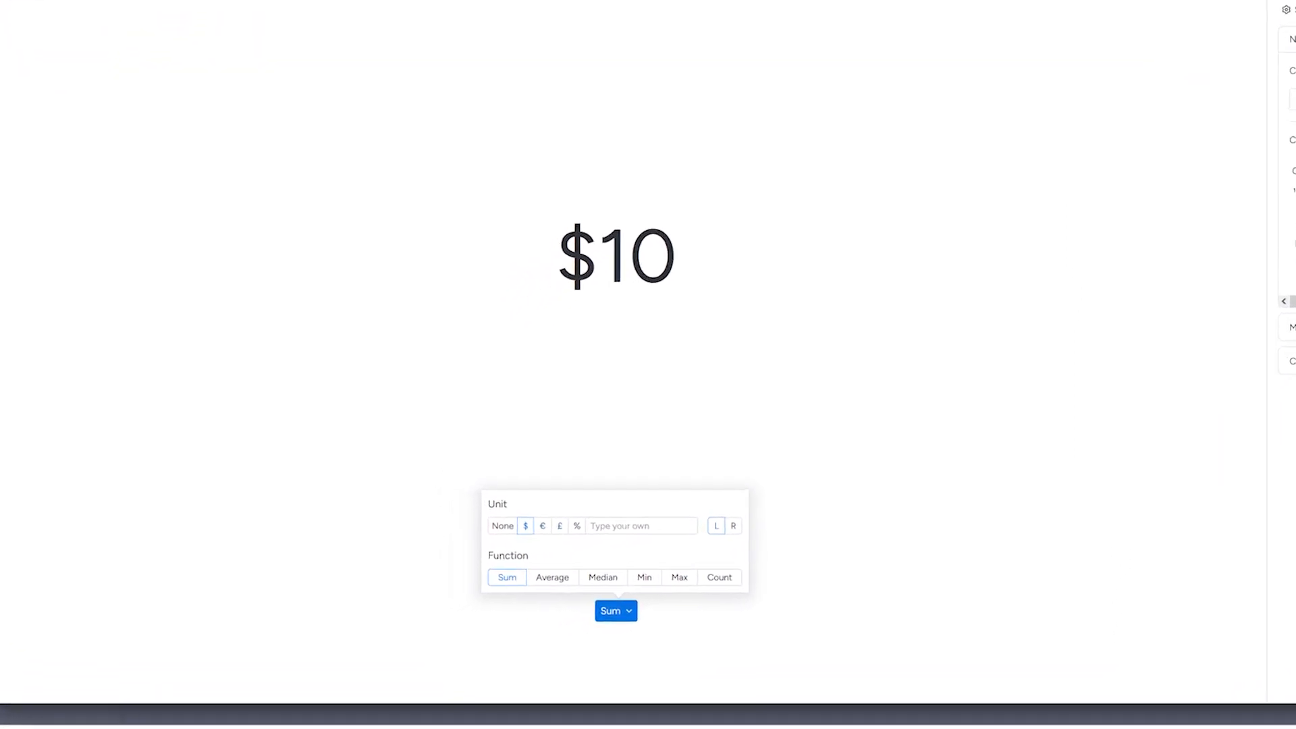
pyautogui.click(591, 571)
pyautogui.click(633, 566)
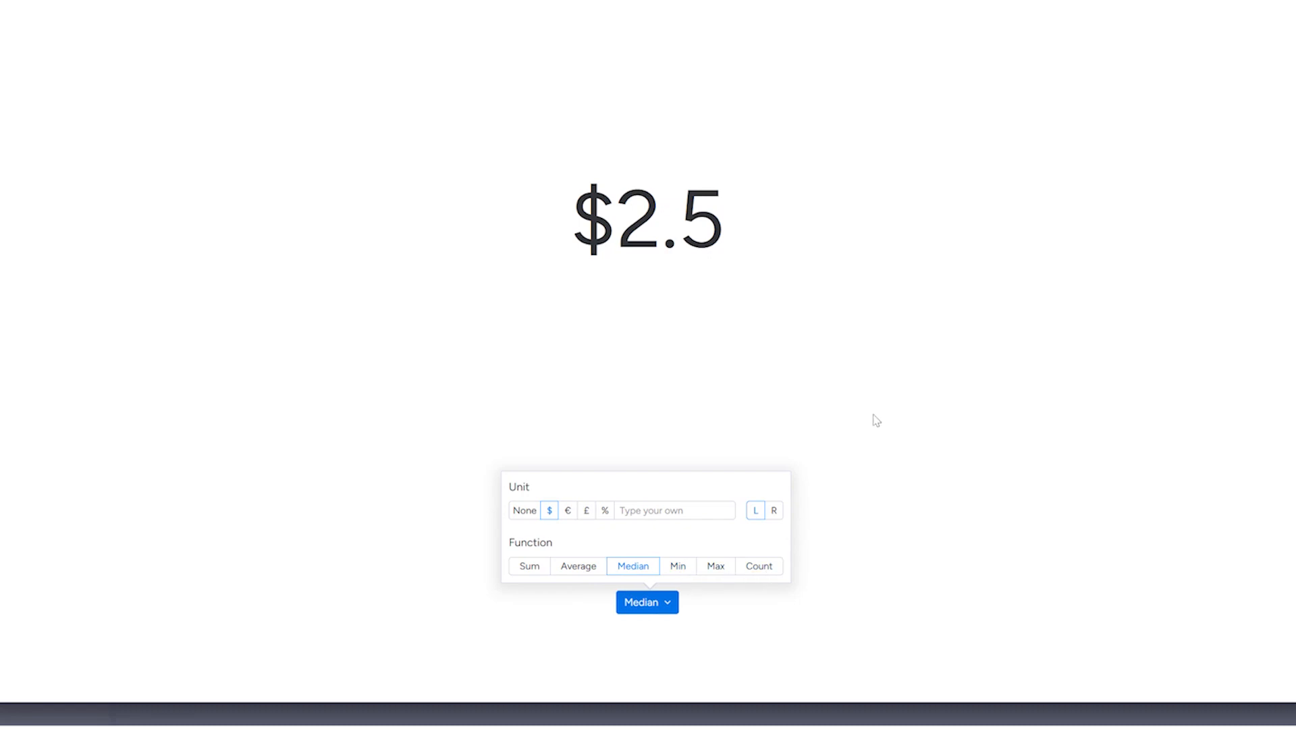
pyautogui.click(530, 569)
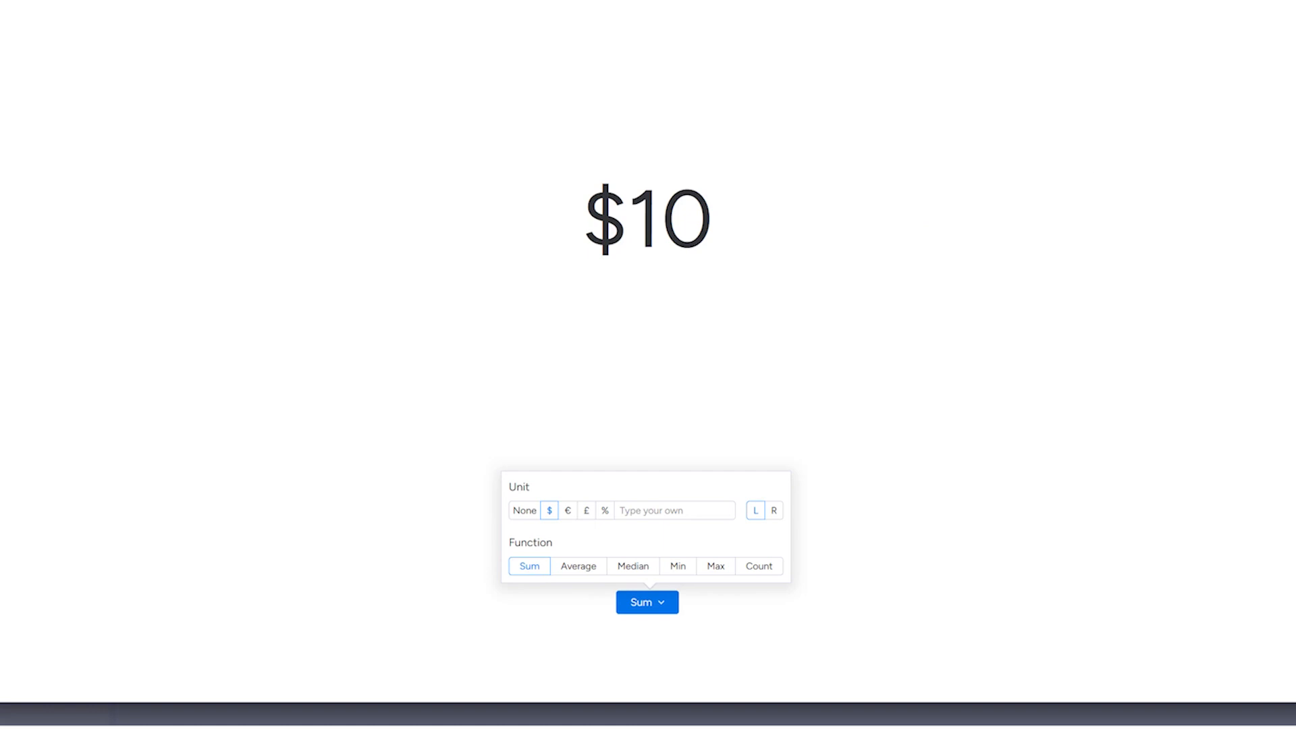
pyautogui.click(1264, 88)
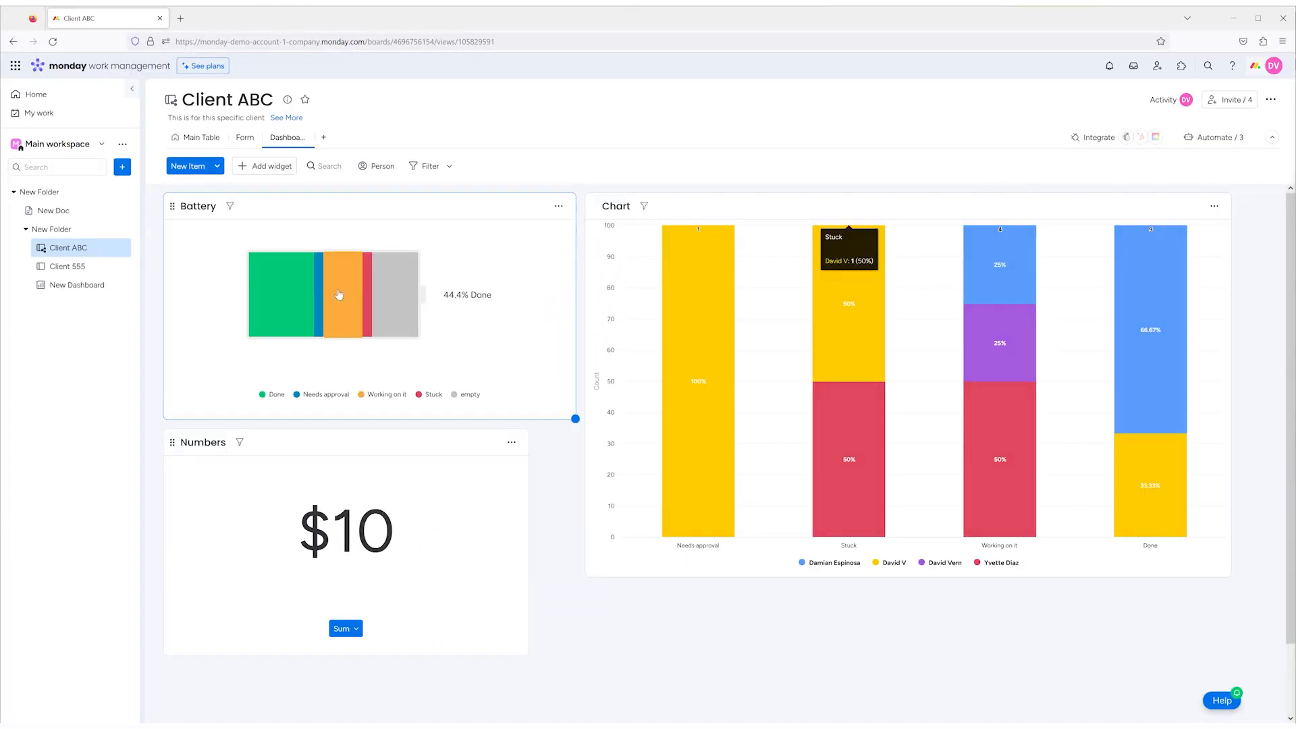
# - Add a Files Gallery widget to the dashboard, enlarge it, and compare its list and grid layouts, ending on the grid
pyautogui.click(266, 166)
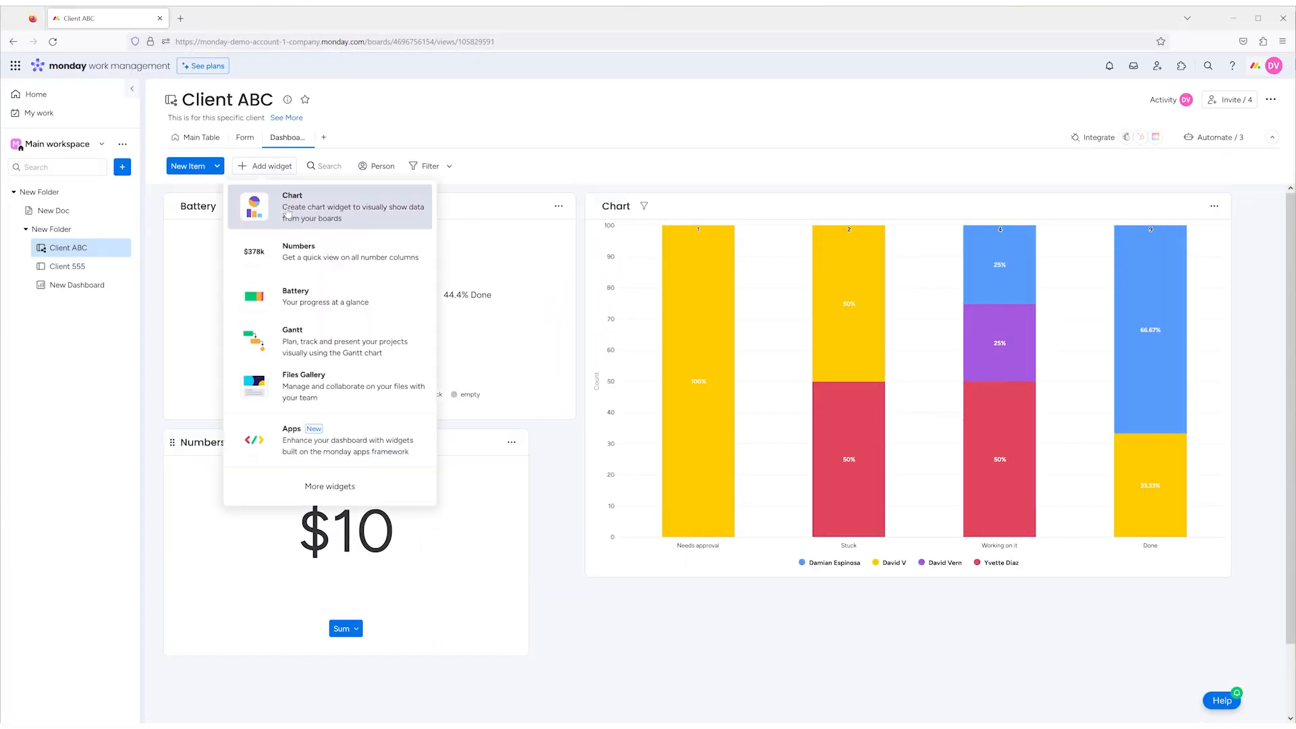
pyautogui.click(315, 390)
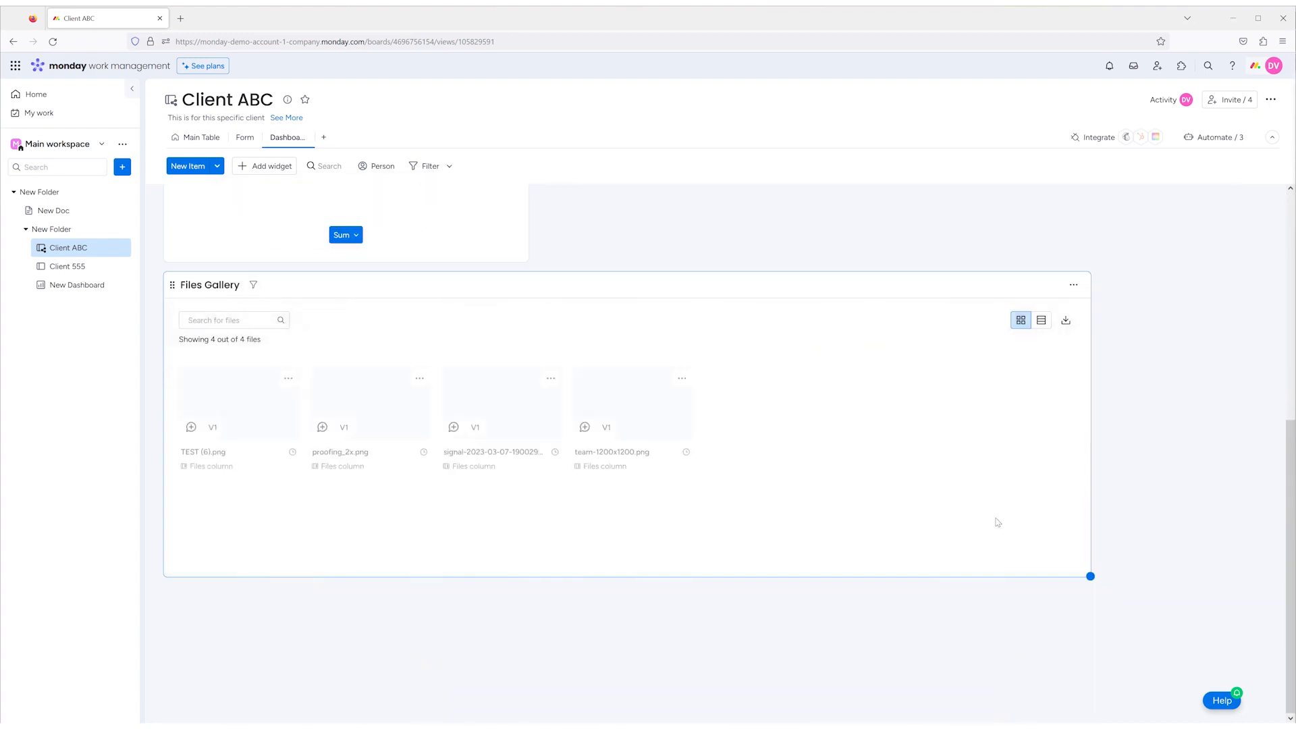
pyautogui.moveTo(1090, 576); pyautogui.dragTo(1136, 654)
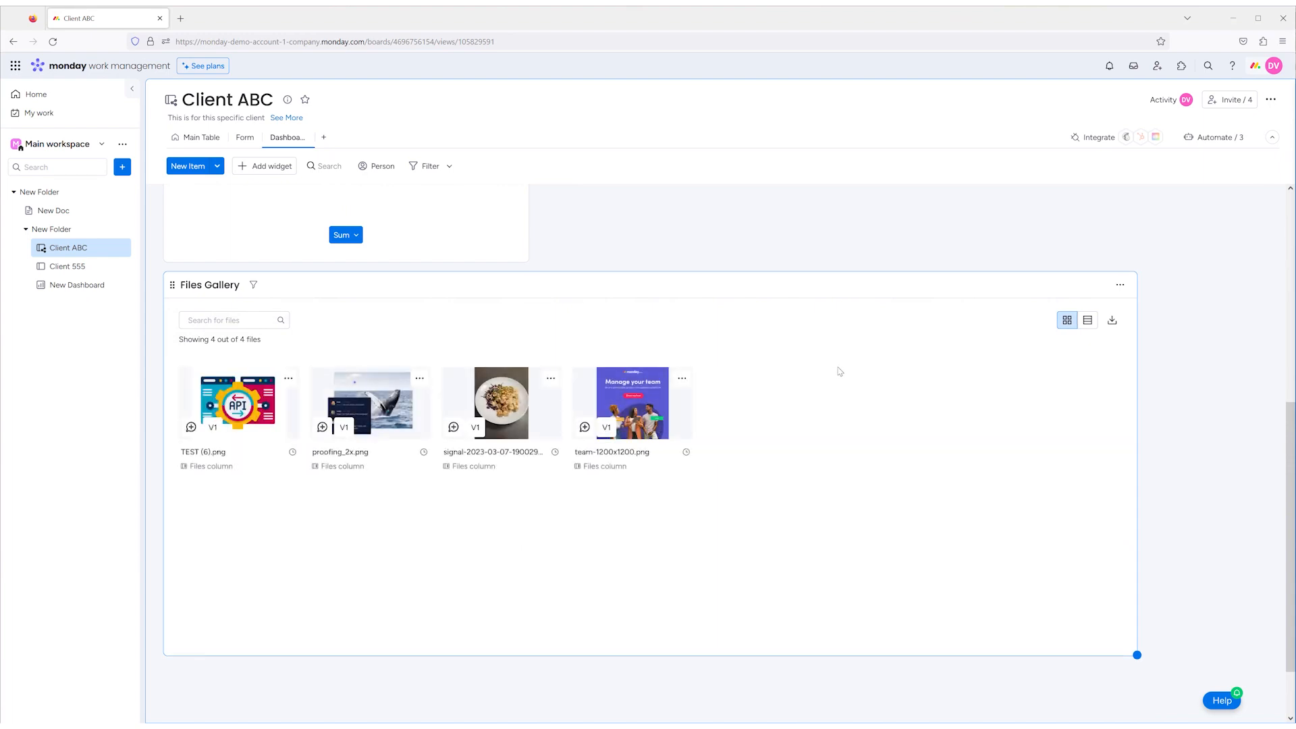
pyautogui.click(1087, 320)
pyautogui.click(1067, 320)
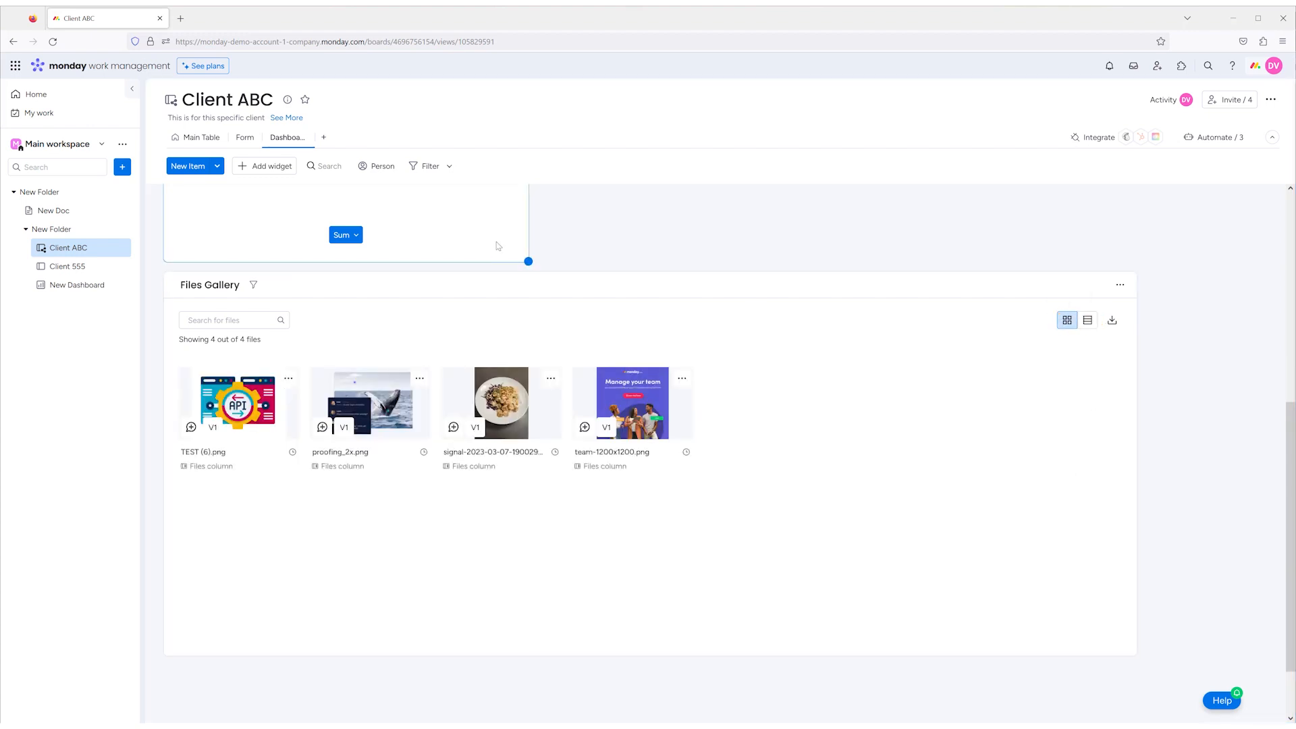
# - Add a Text widget to the dashboard from the Recommended category of the Widgets Center
pyautogui.scroll(3, 498, 246)
pyautogui.click(265, 166)
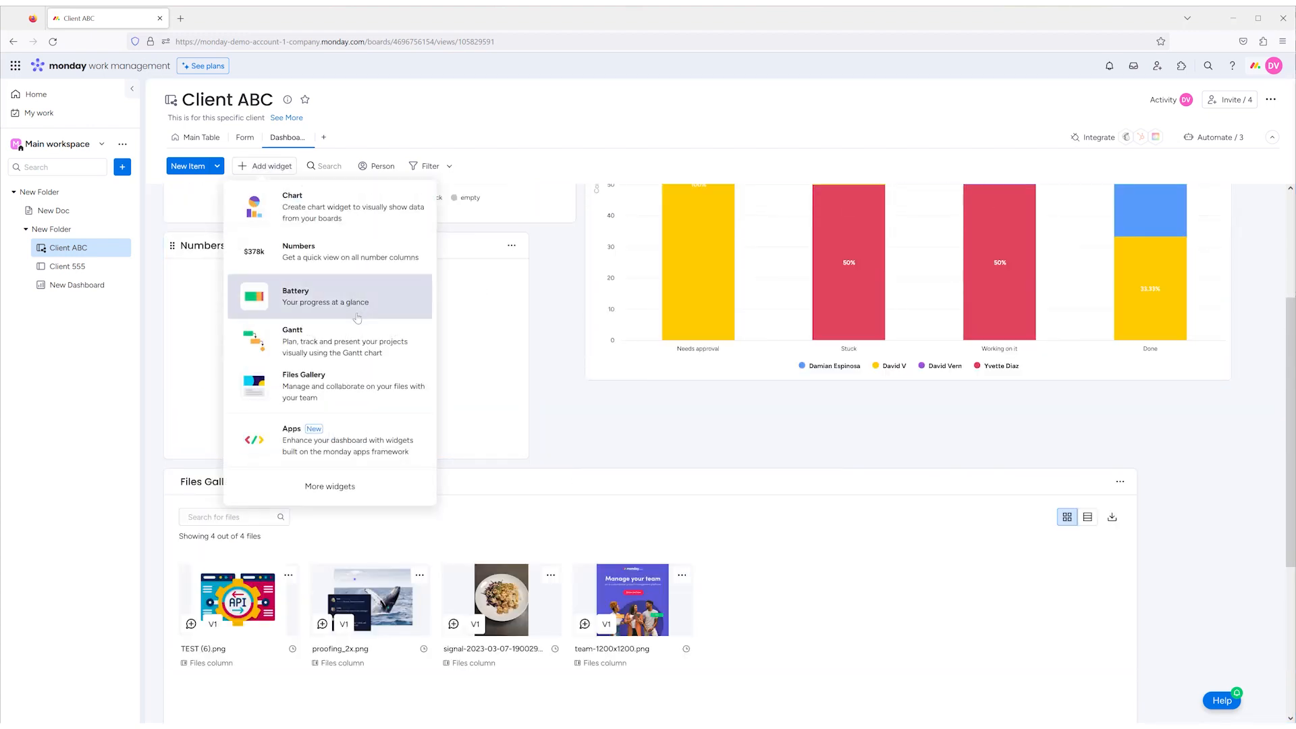
pyautogui.click(329, 486)
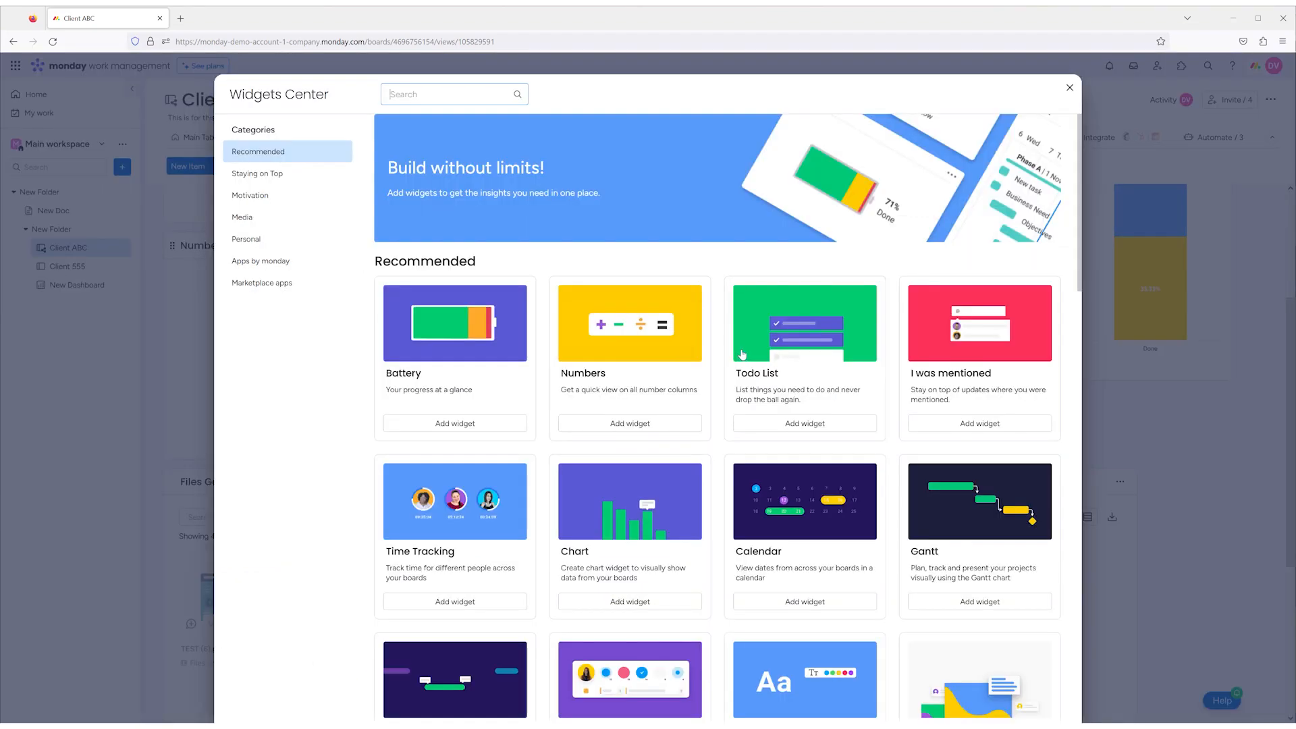
pyautogui.scroll(-3, 738, 350)
pyautogui.scroll(-3, 737, 350)
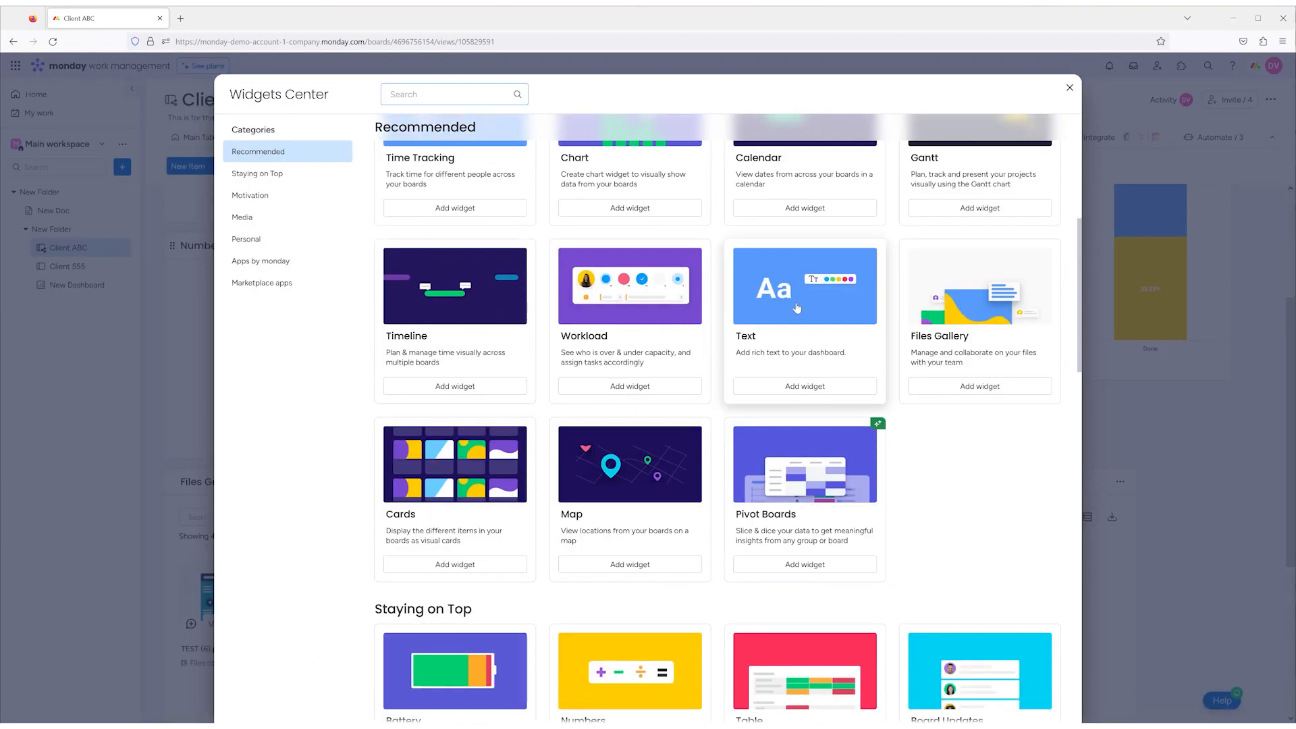
pyautogui.click(805, 390)
# - Resize the Text widget into a short banner spanning nearly the full dashboard width below the Files Gallery
pyautogui.moveTo(716, 576); pyautogui.dragTo(903, 616)
pyautogui.click(276, 389)
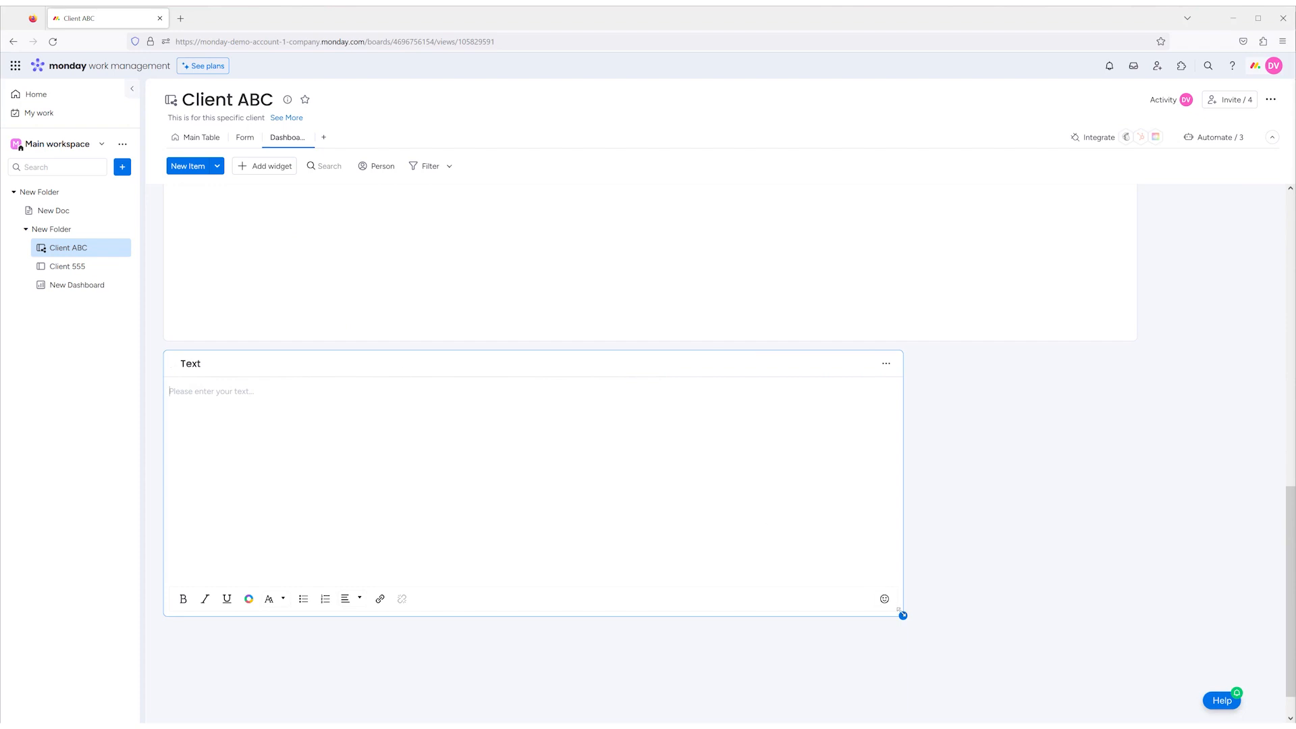
pyautogui.moveTo(903, 615); pyautogui.dragTo(1273, 575)
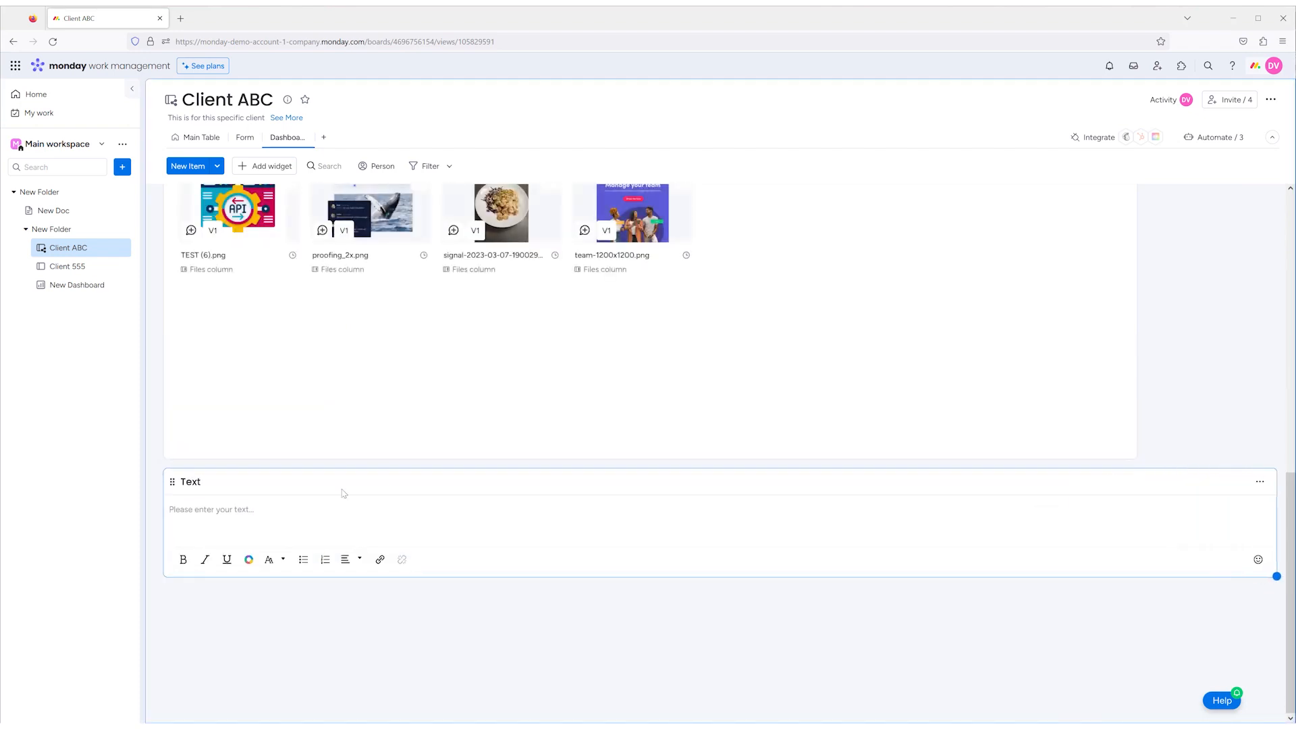
# - Enter "Production Section" in the Text widget and make the whole text bold
pyautogui.click(343, 510)
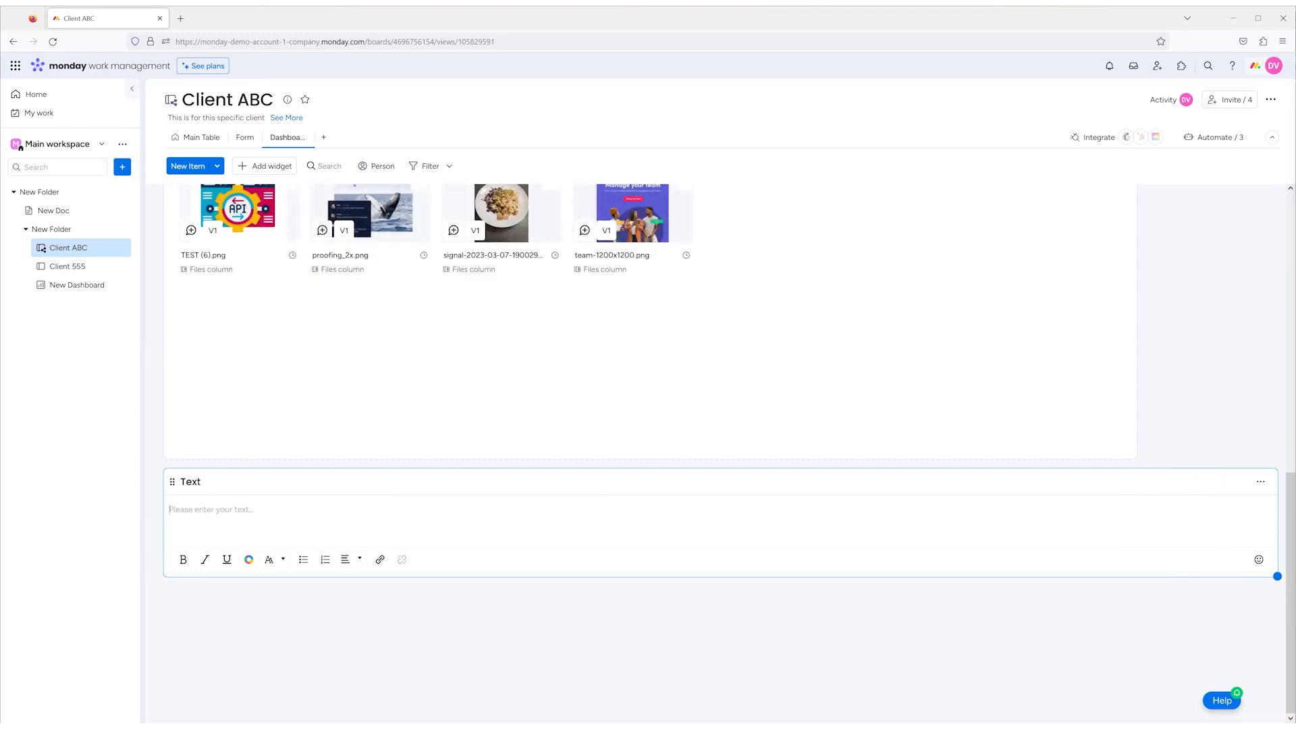
pyautogui.write('Production Section')
pyautogui.hotkey('ctrl', 'a')
pyautogui.hotkey('ctrl', 'b')
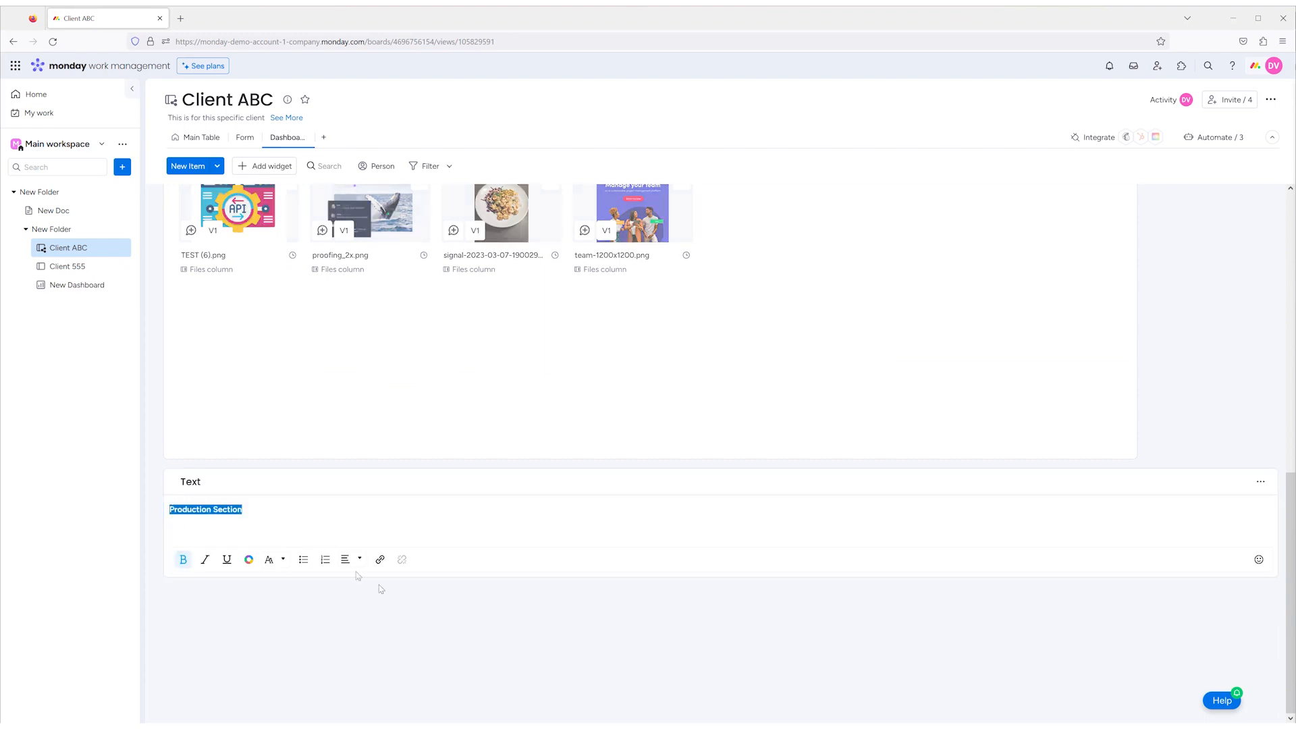
# - Set the font size of the "Production Section" heading to 60
pyautogui.click(282, 561)
pyautogui.click(276, 520)
pyautogui.click(281, 560)
pyautogui.click(274, 532)
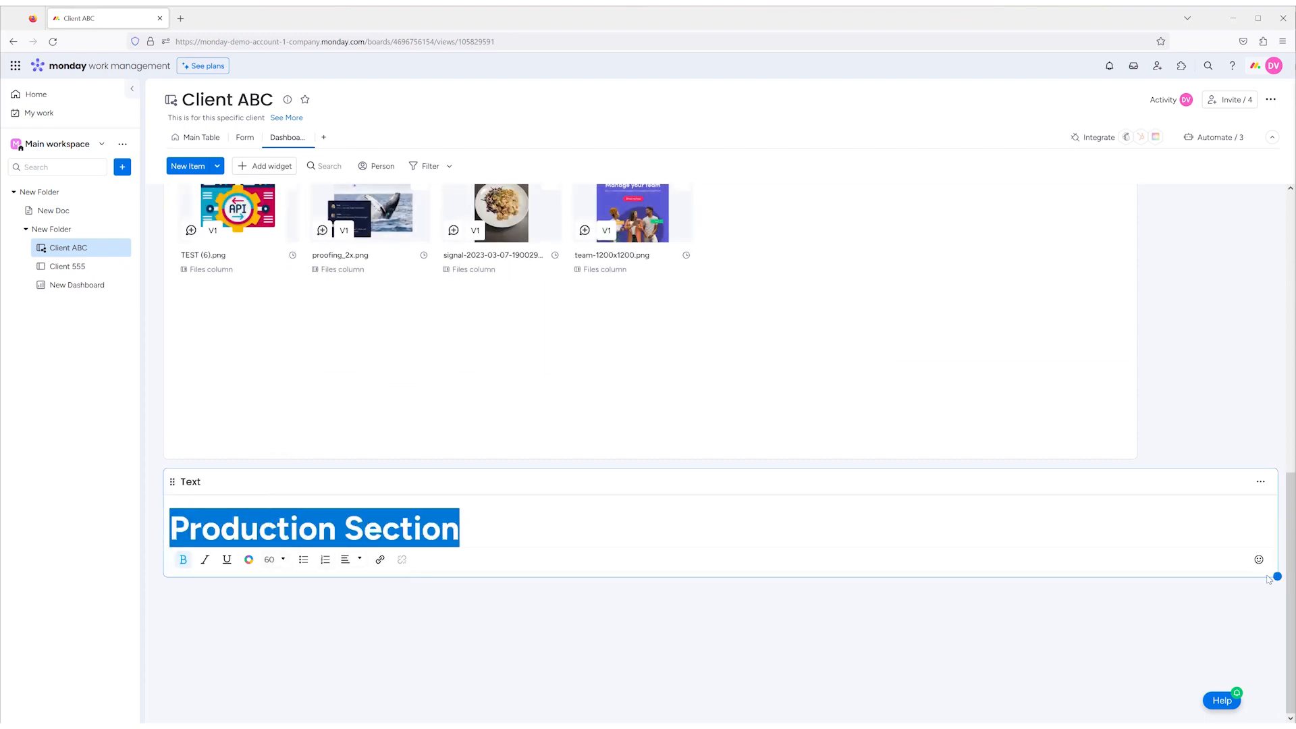
# - Make the Text widget slightly taller and center the "Production Section" heading
pyautogui.moveTo(1276, 577); pyautogui.dragTo(1276, 614)
pyautogui.click(358, 598)
pyautogui.click(353, 557)
pyautogui.click(661, 660)
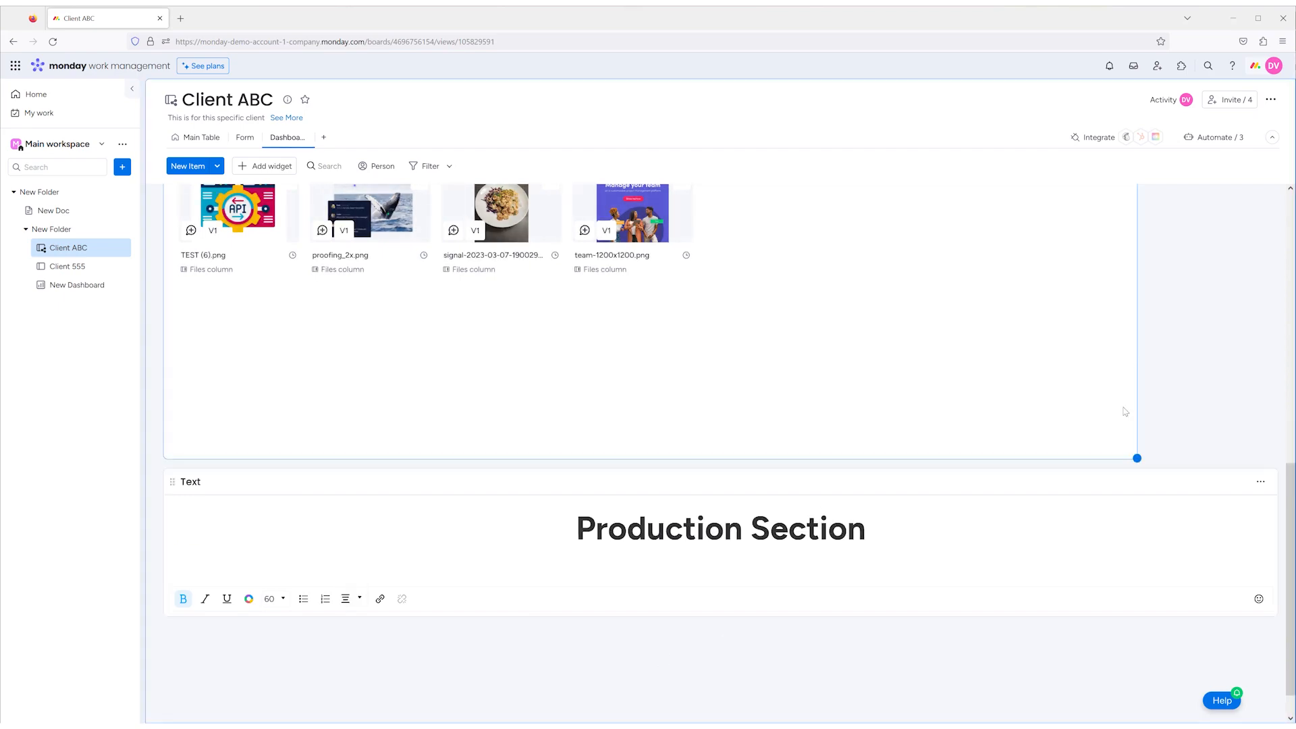
pyautogui.scroll(8, 1125, 411)
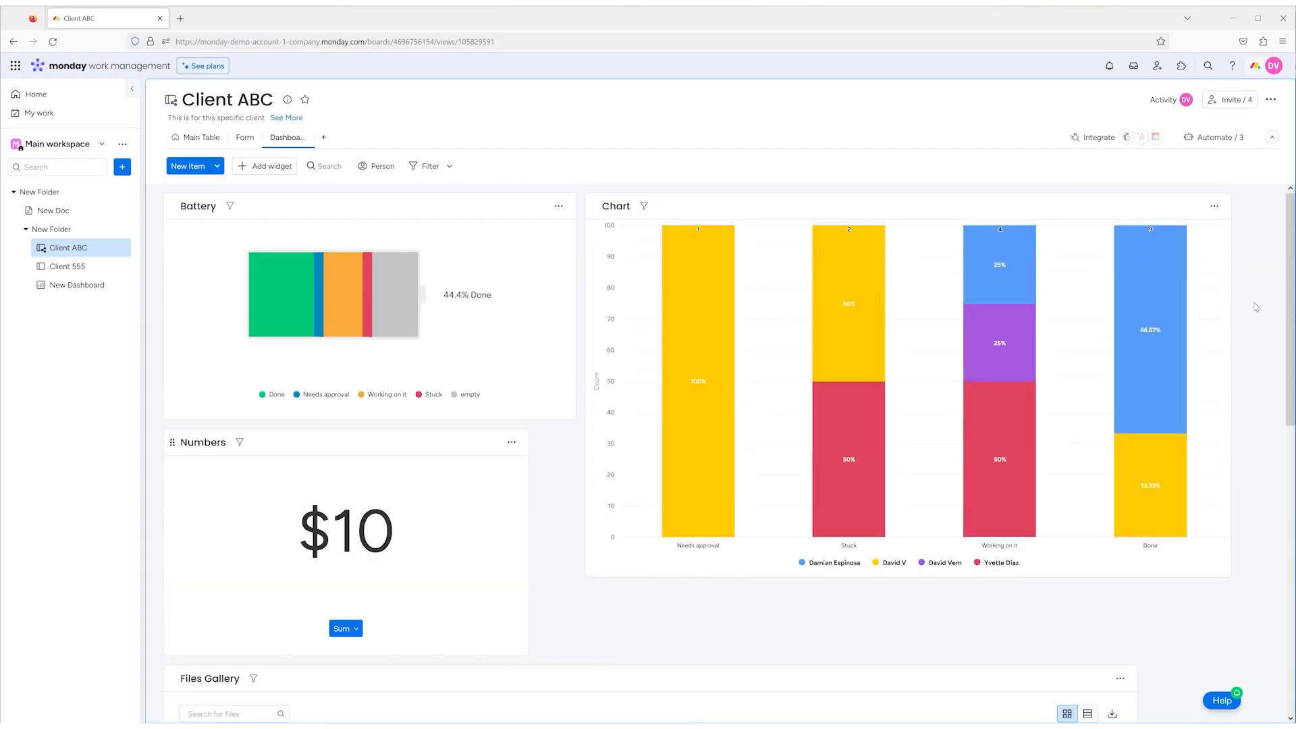
pyautogui.scroll(-8, 1256, 307)
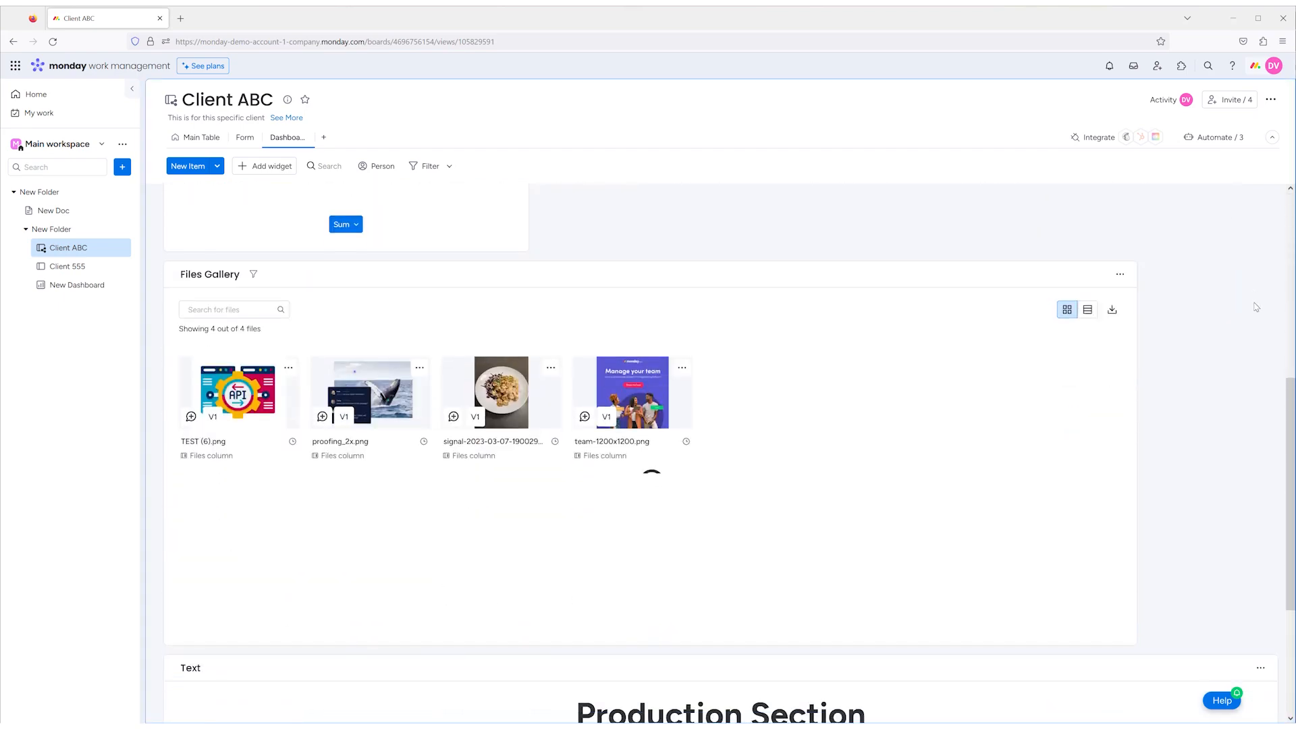
pyautogui.scroll(8, 1256, 307)
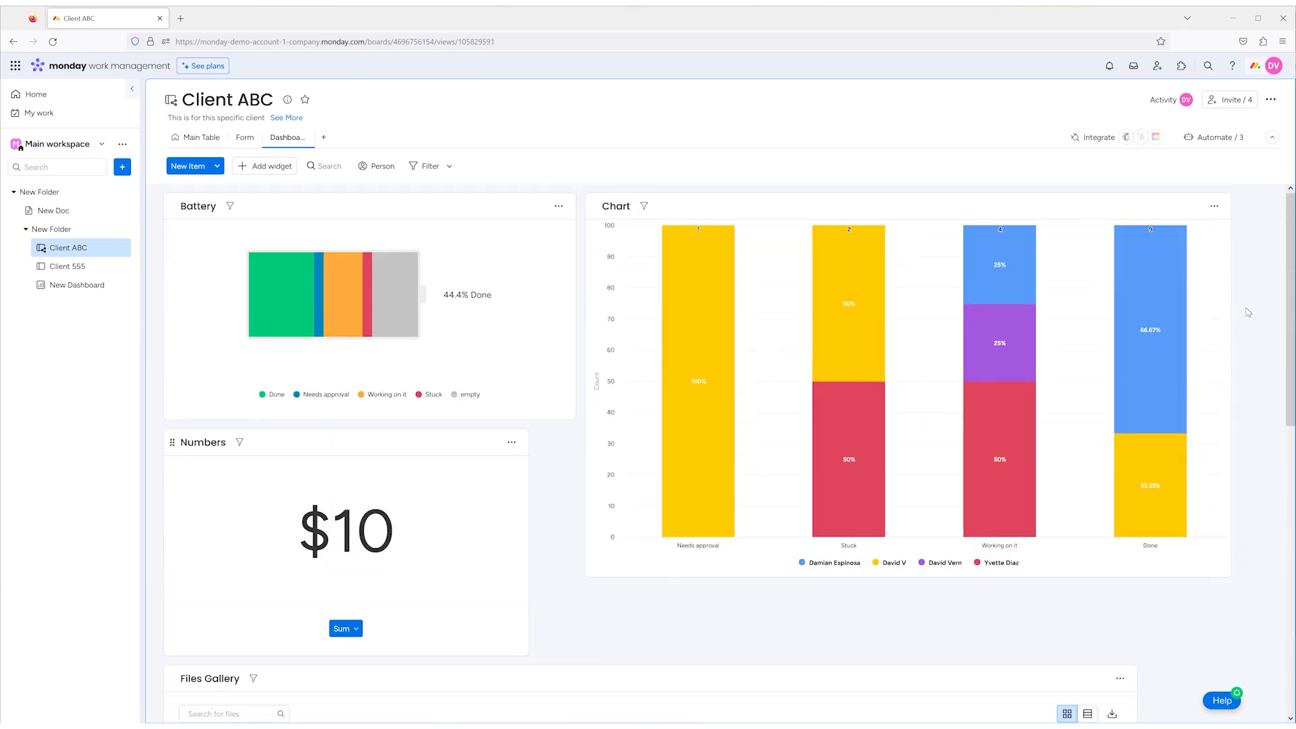